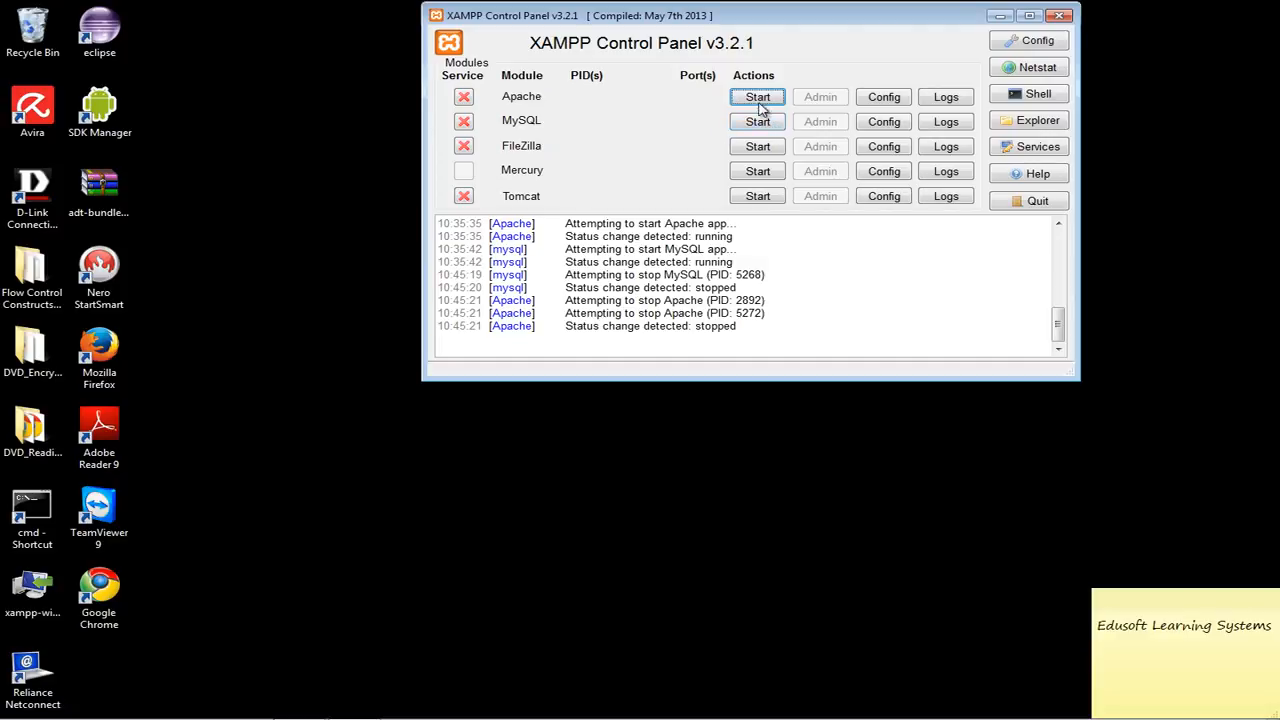
Start the Apache and MySQL modules and open the phpMyAdmin administration page for MySQL
{"action": "left_click", "coordinate": [758, 97]}
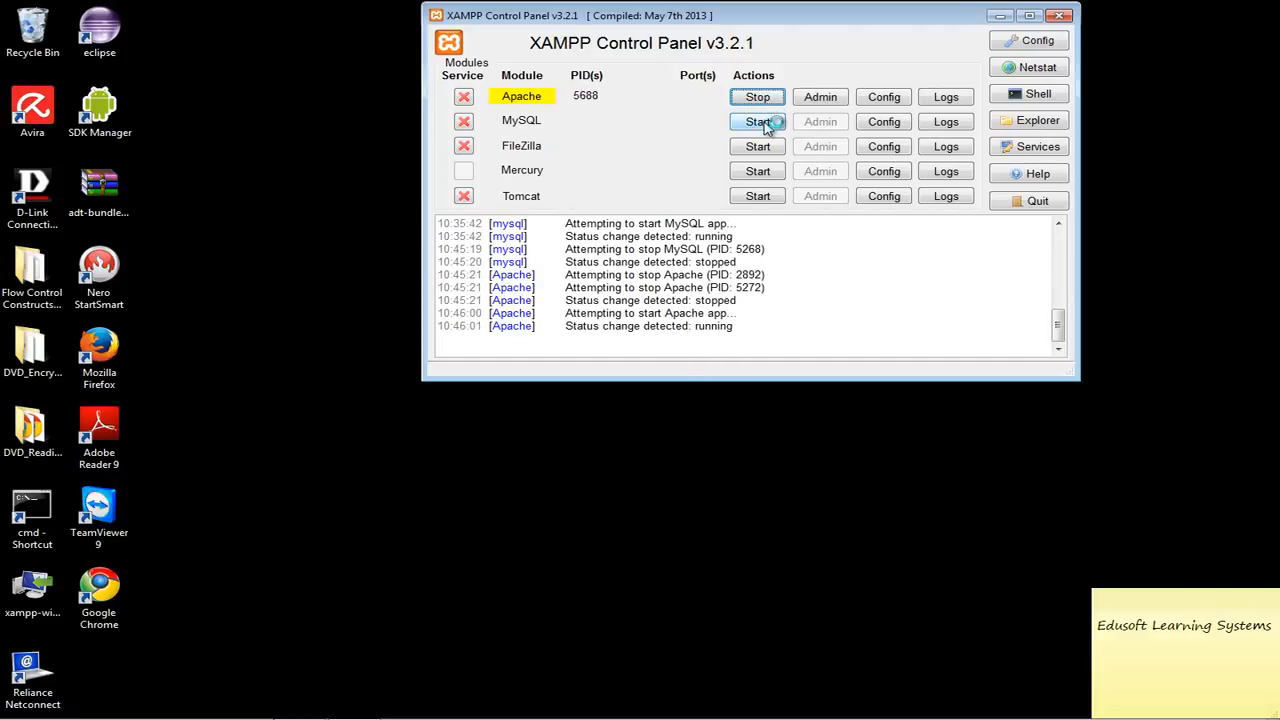
{"action": "left_click", "coordinate": [766, 124]}
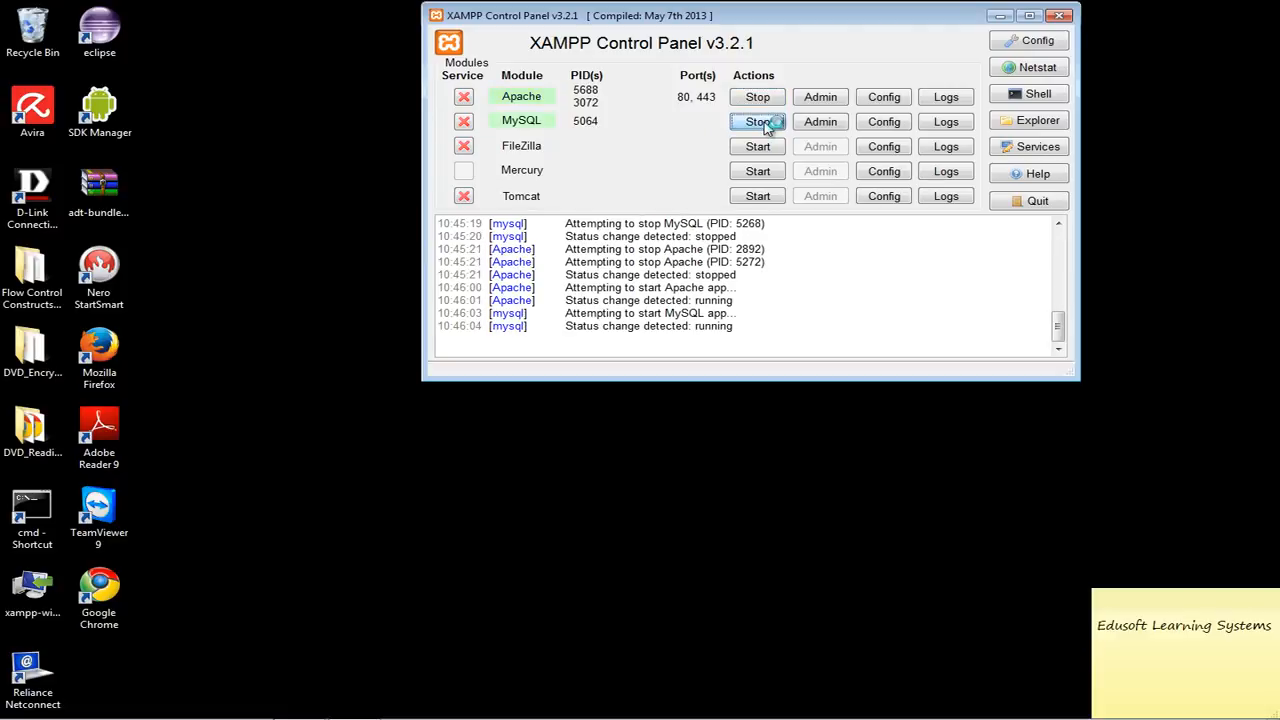
{"action": "left_click", "coordinate": [888, 100]}
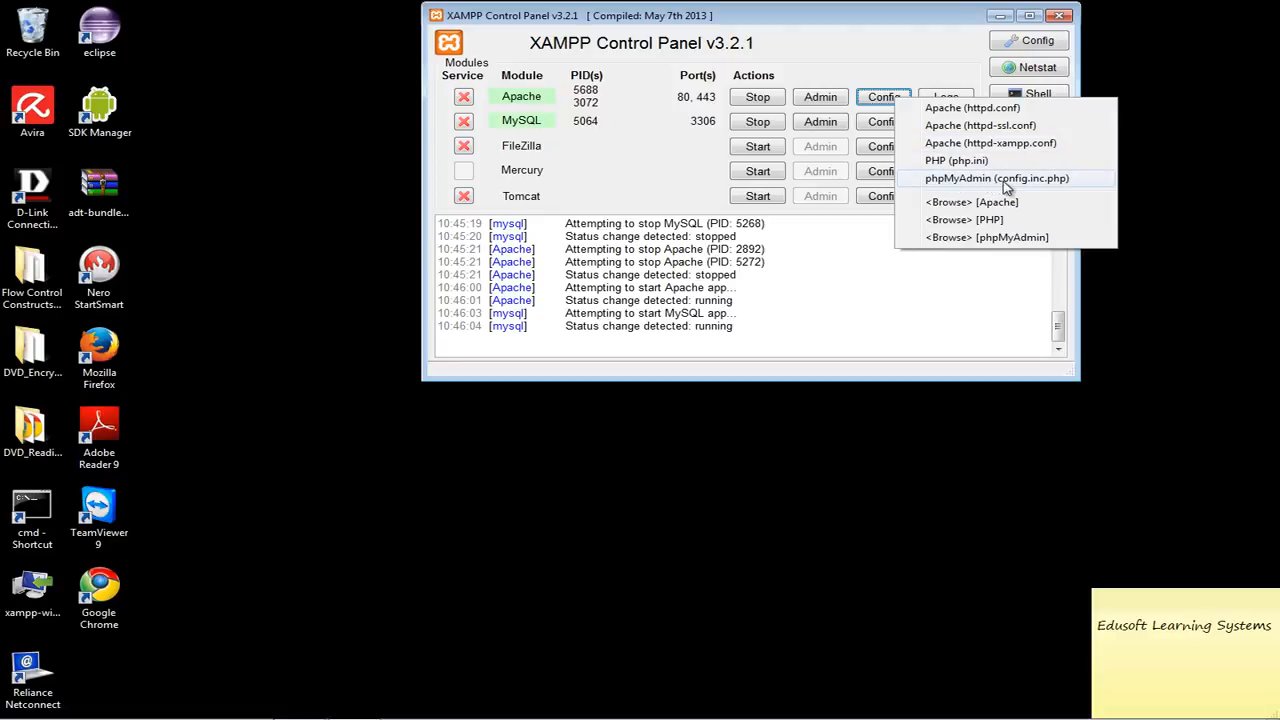
{"action": "left_click", "coordinate": [828, 14]}
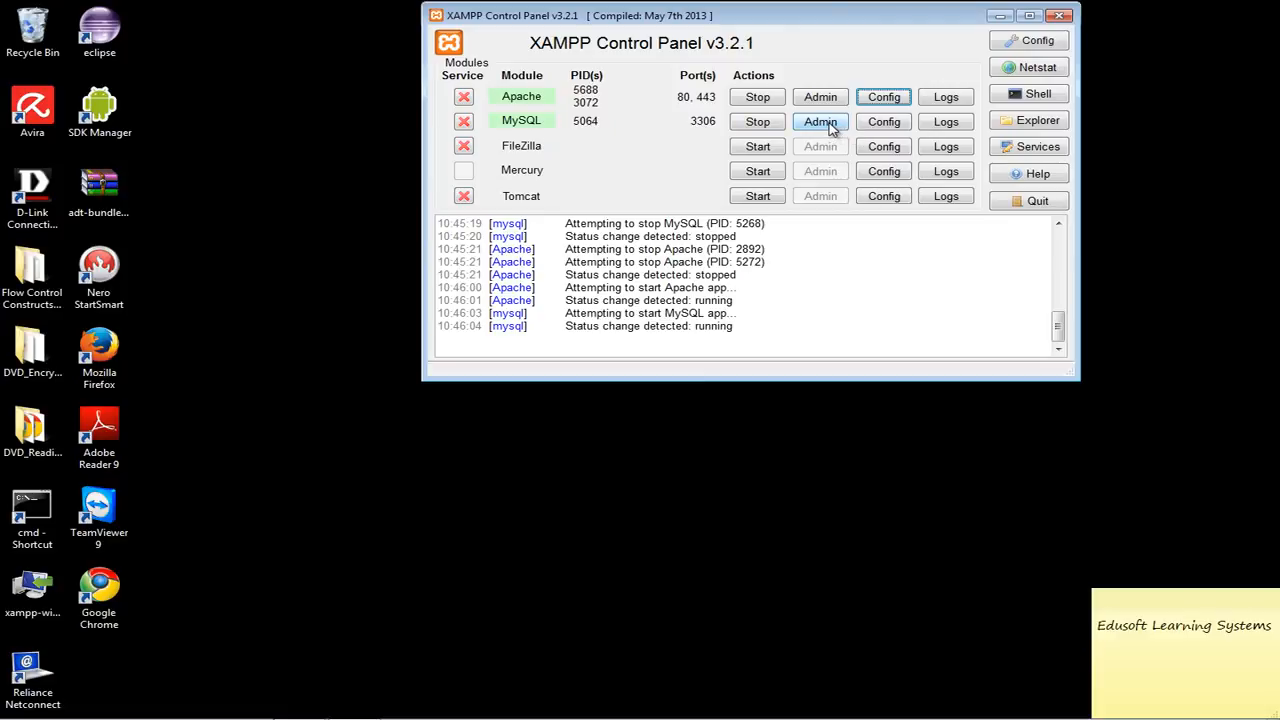
{"action": "left_click", "coordinate": [828, 125]}
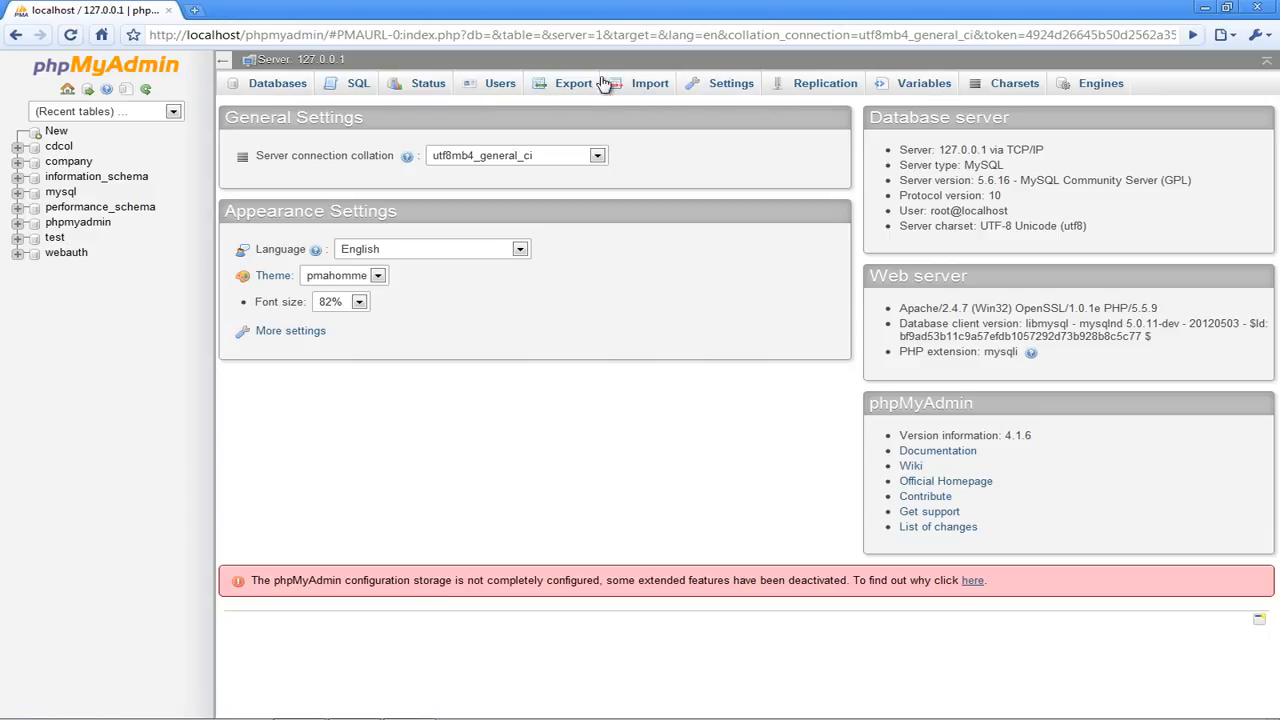
Create a new database named xyz with the default collation, dismissing the browser profile warning
{"action": "left_click", "coordinate": [260, 90]}
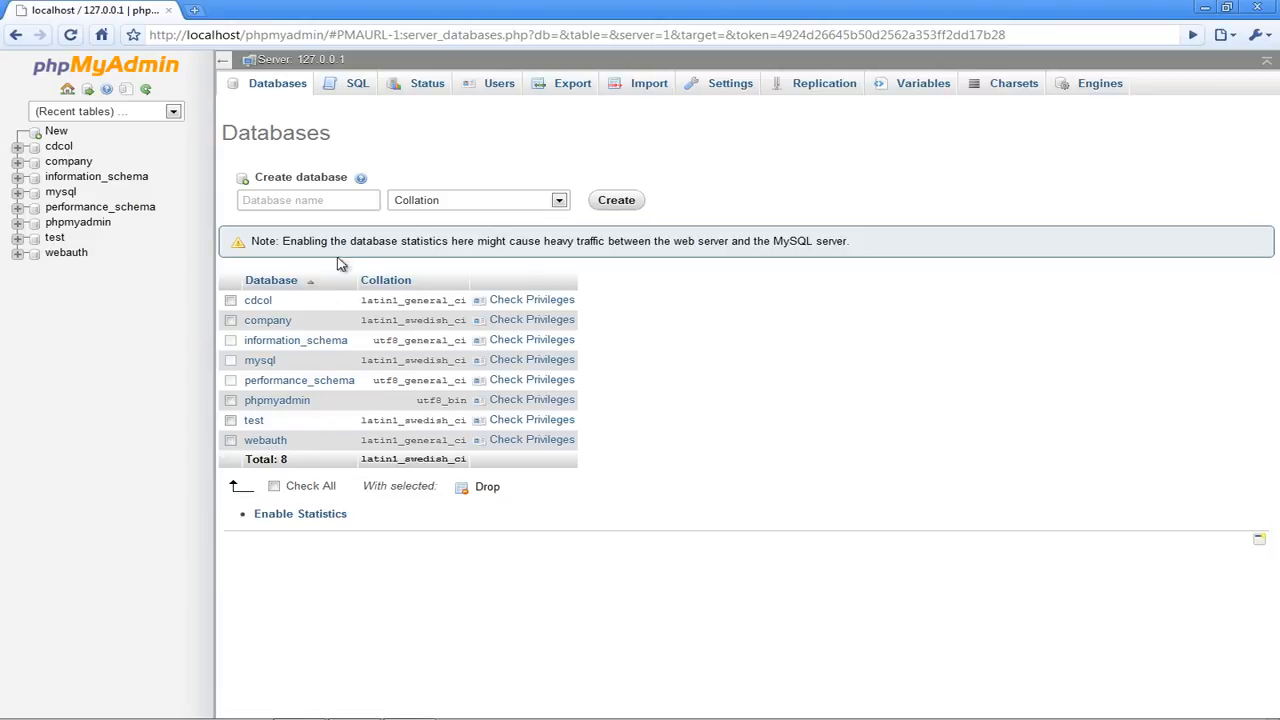
{"action": "left_click", "coordinate": [306, 201]}
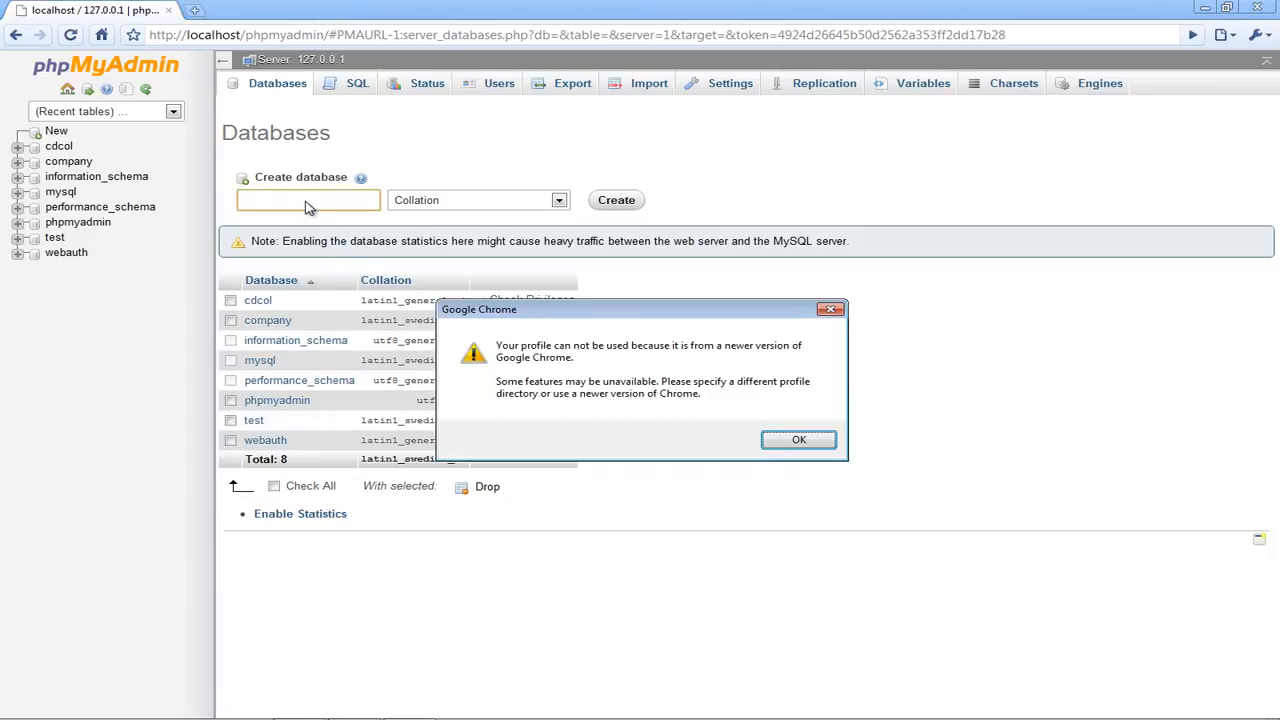
{"action": "left_click", "coordinate": [830, 309]}
{"action": "type", "text": "xyz"}
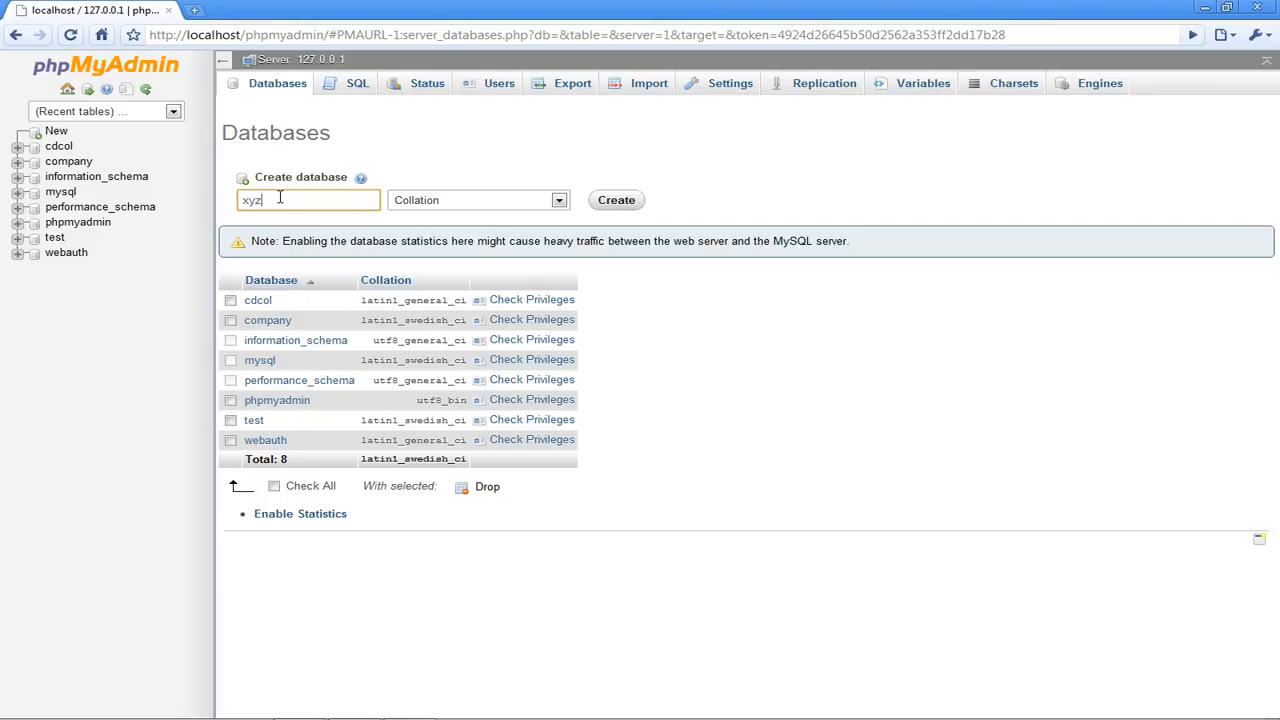
{"action": "left_click", "coordinate": [612, 208]}
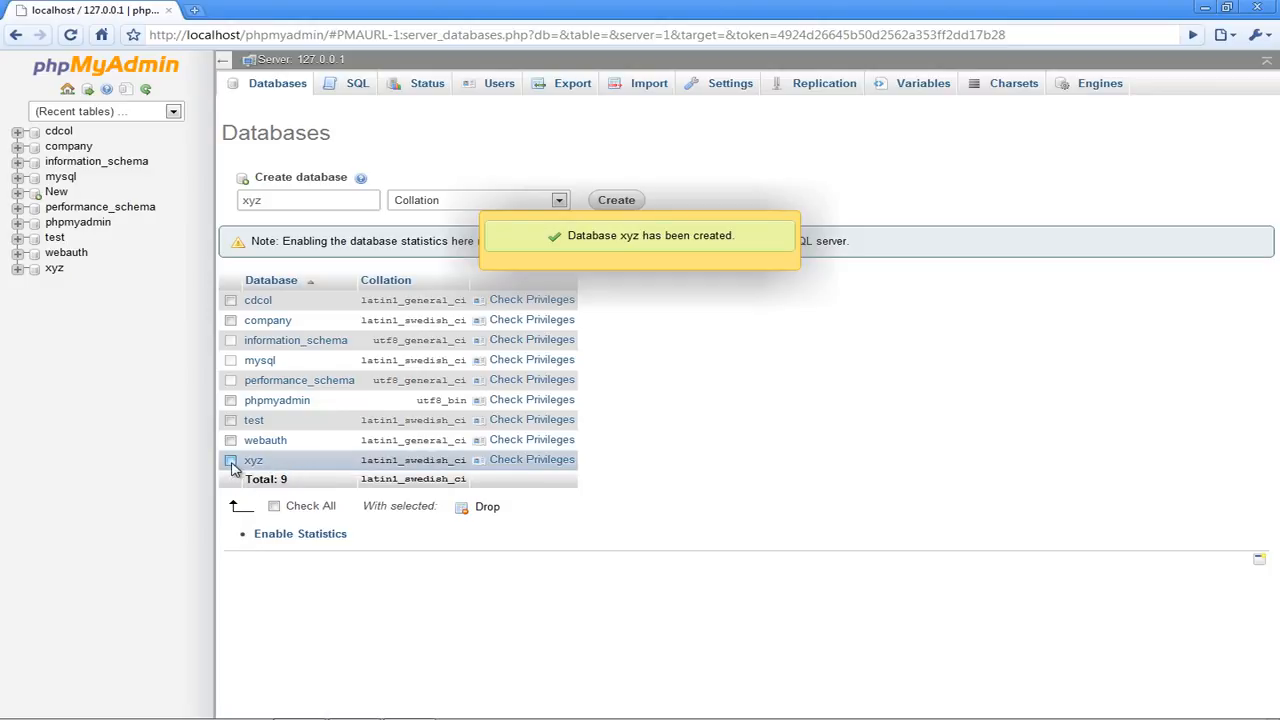
Drop the xyz database from the database list and confirm its removal
{"action": "left_click", "coordinate": [230, 461]}
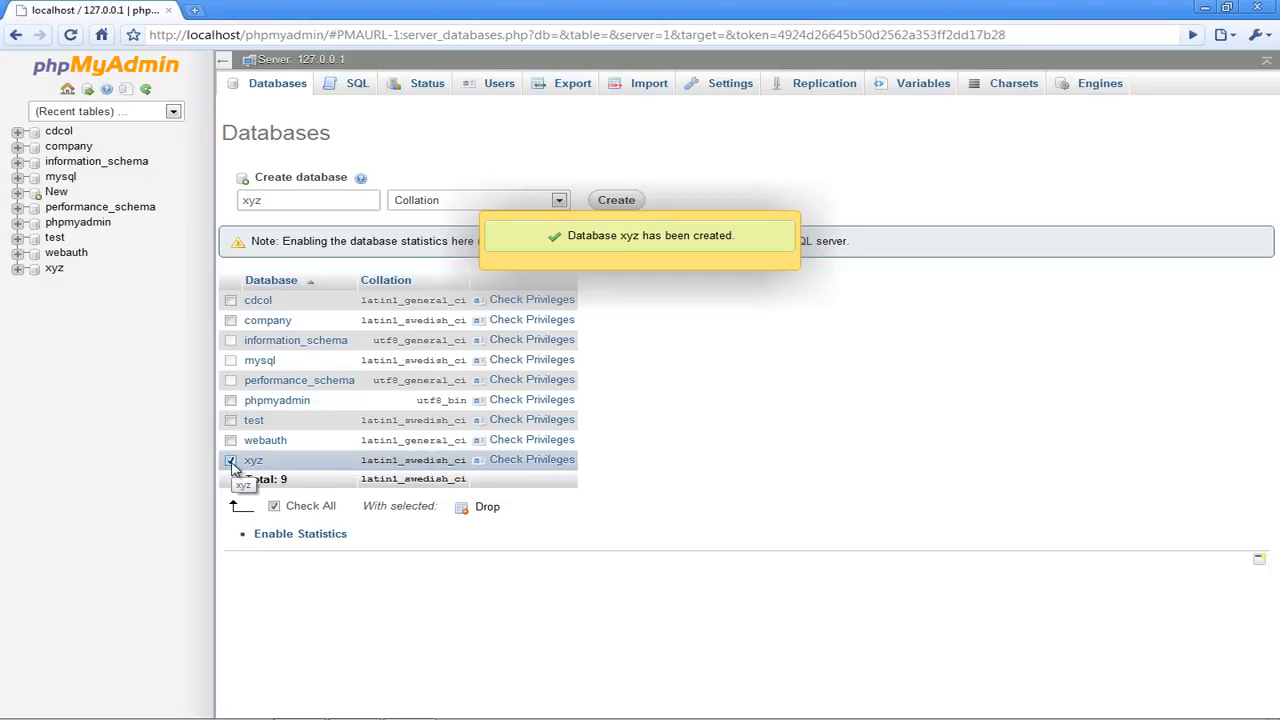
{"action": "left_click", "coordinate": [488, 508]}
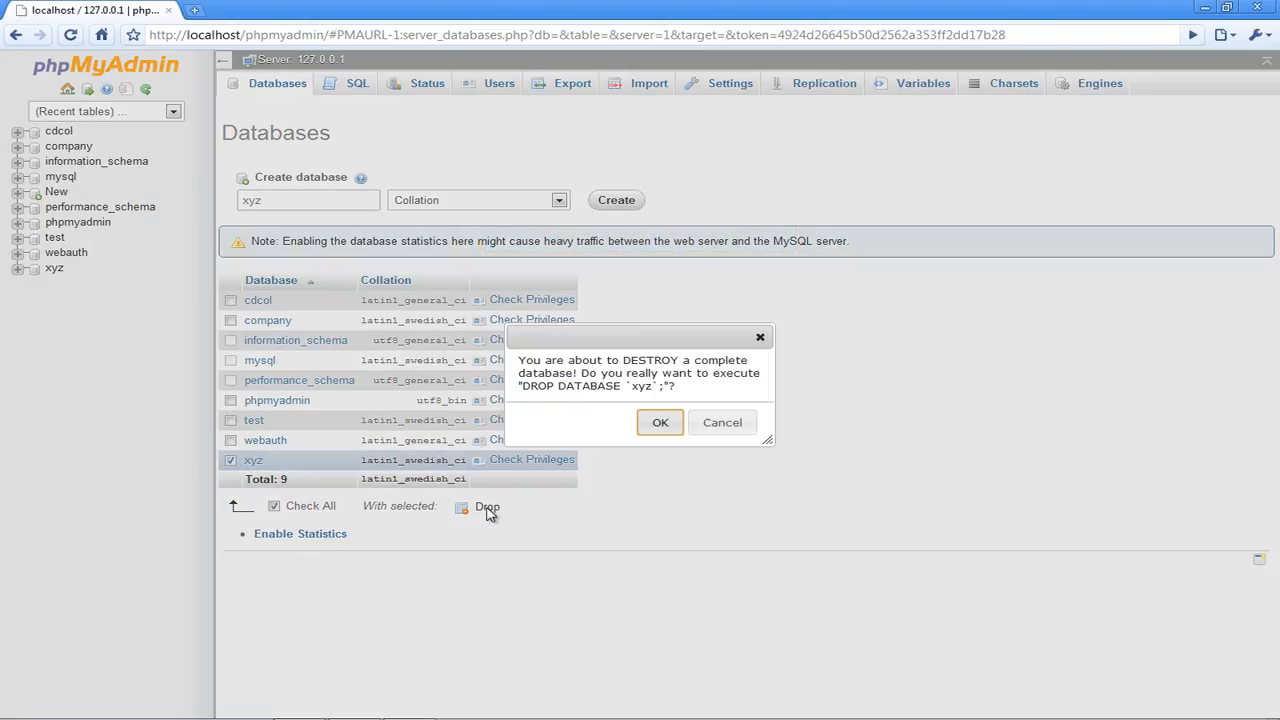
{"action": "left_click", "coordinate": [660, 424]}
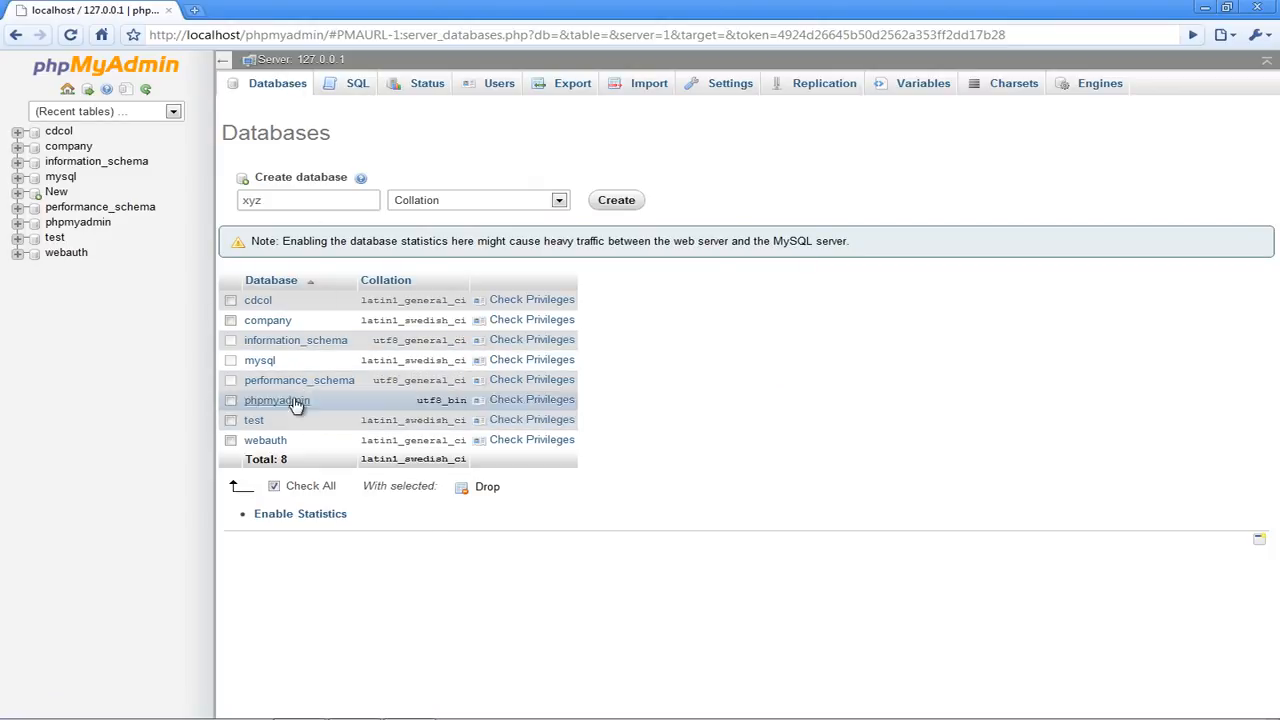
Open the company database and expand the columns of emp and the indexes of dept in the navigation tree
{"action": "left_click", "coordinate": [268, 322]}
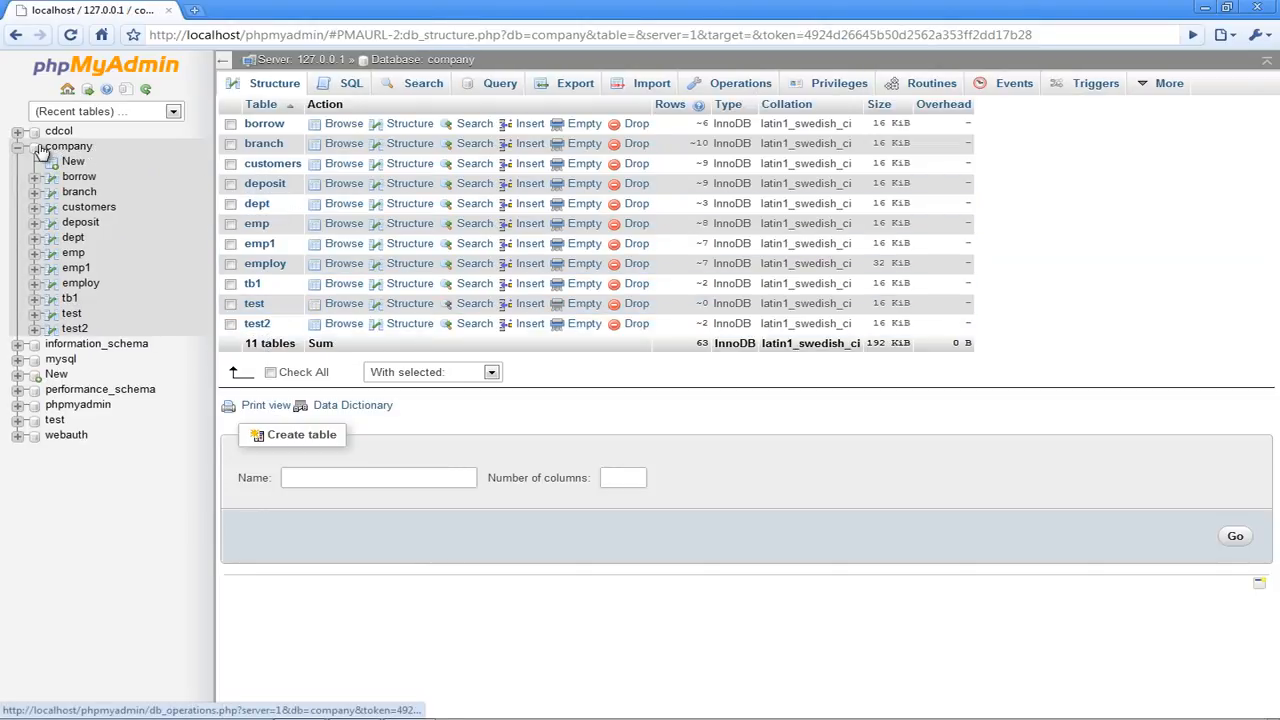
{"action": "left_click", "coordinate": [36, 254]}
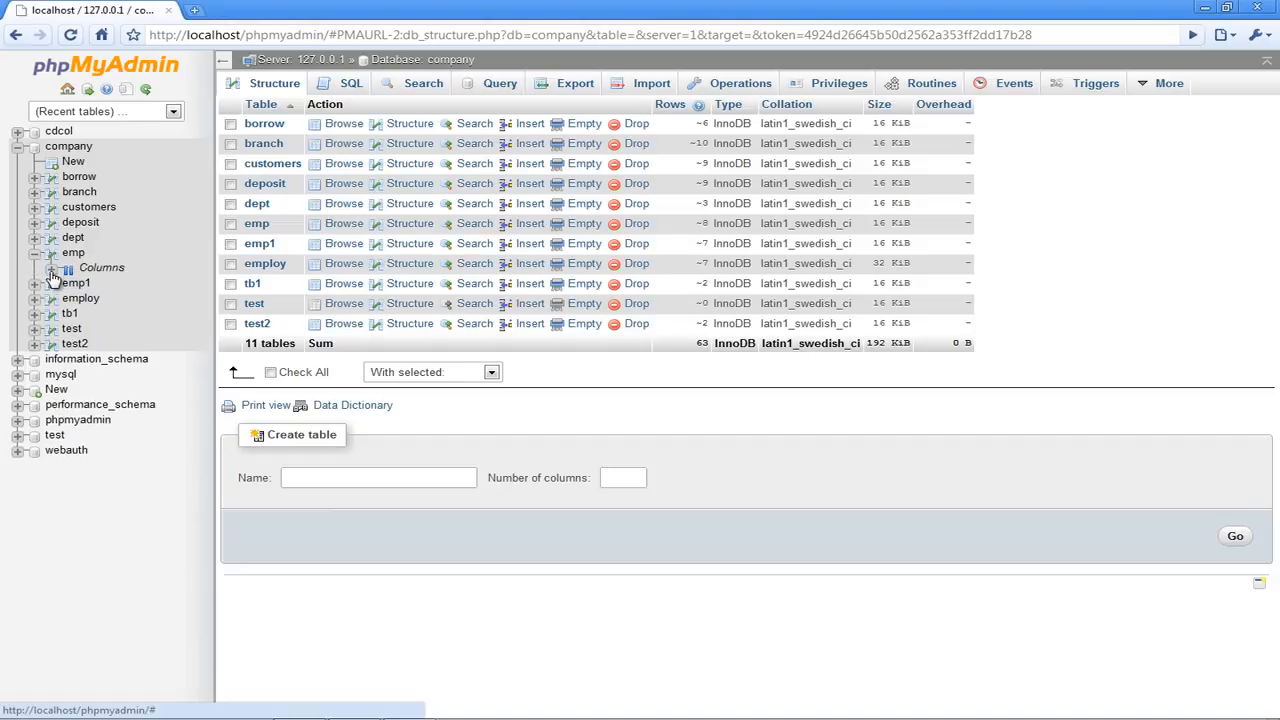
{"action": "left_click", "coordinate": [51, 269]}
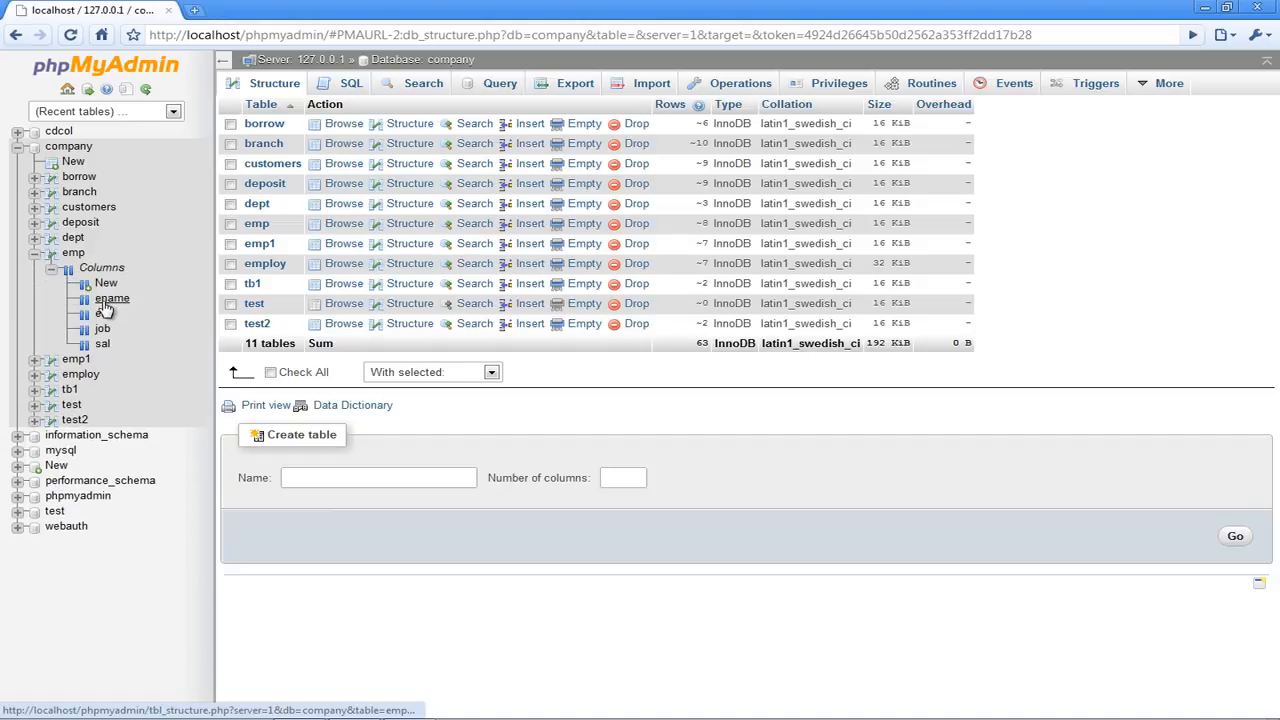
{"action": "left_click", "coordinate": [35, 239]}
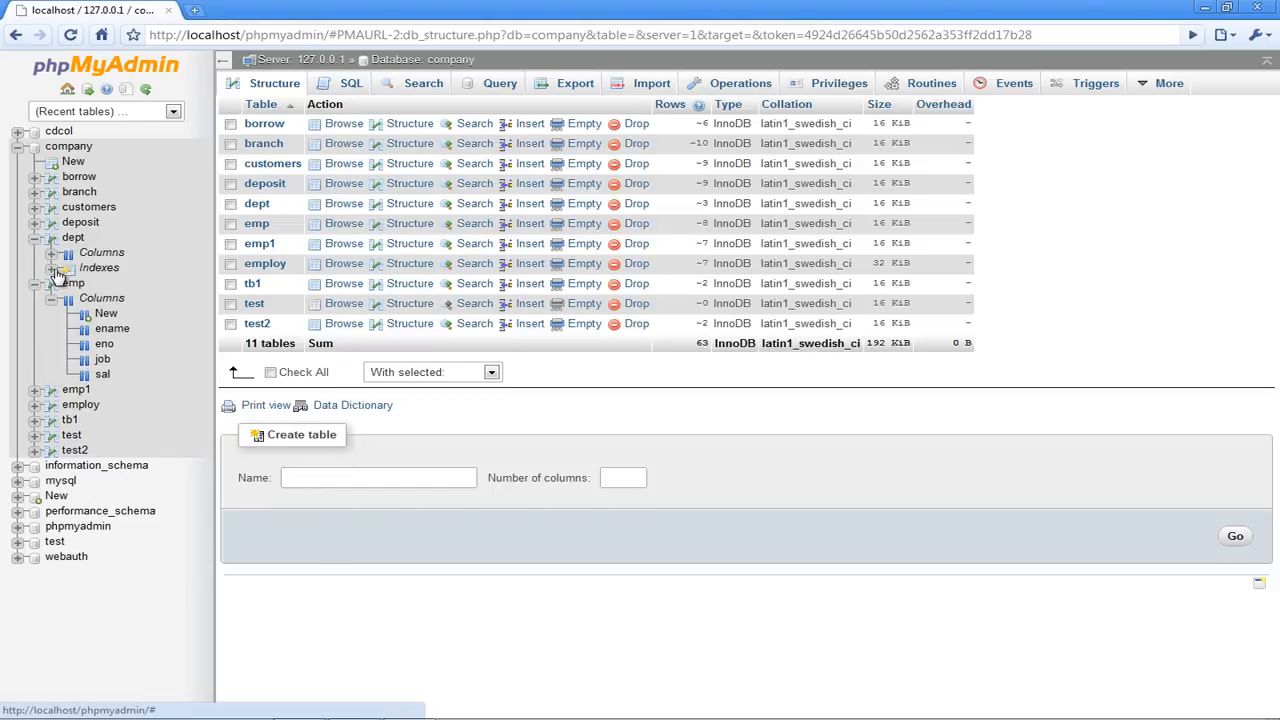
{"action": "left_click", "coordinate": [52, 270]}
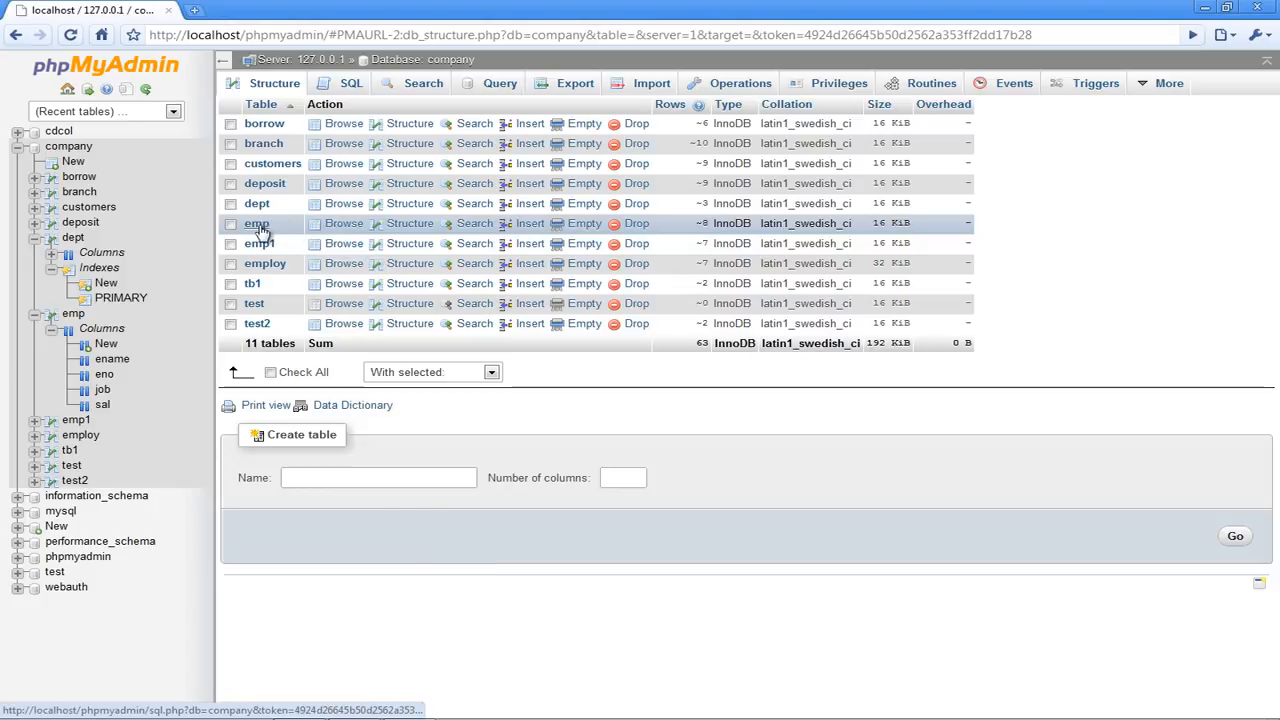
Browse the rows of the emp table, return to the company tables and open the structure of emp
{"action": "left_click", "coordinate": [343, 229]}
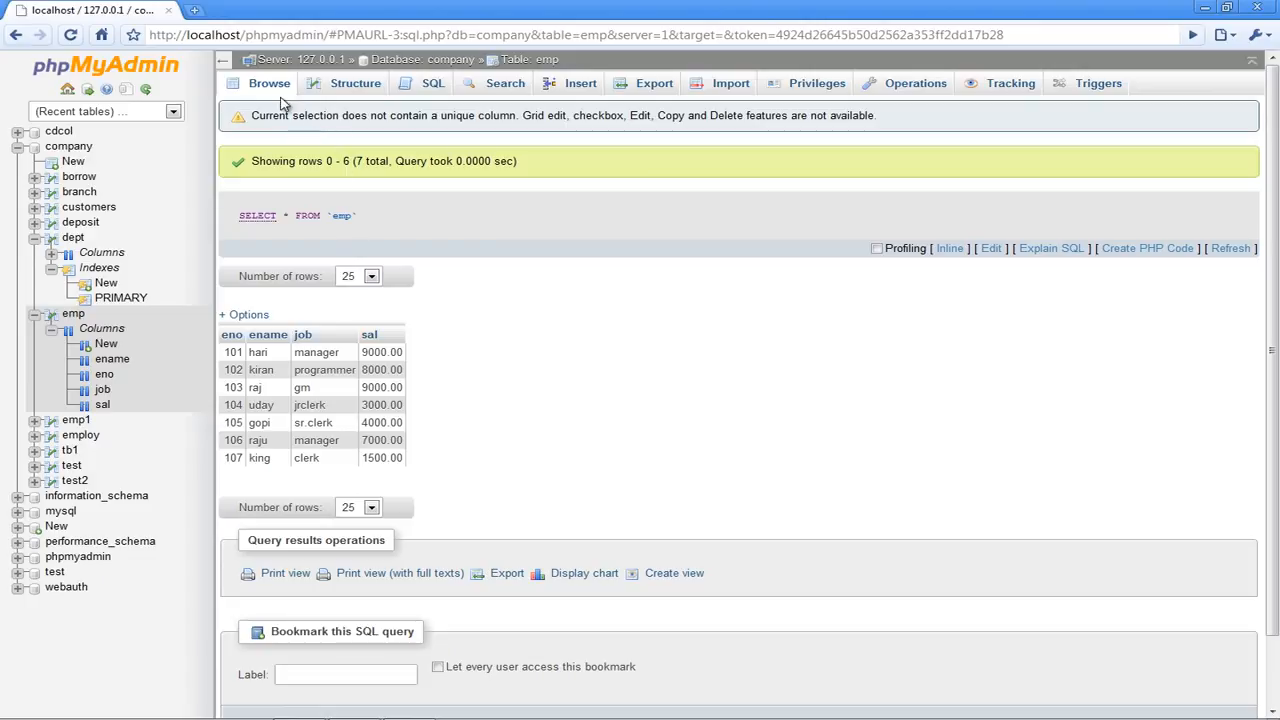
{"action": "left_click", "coordinate": [15, 35]}
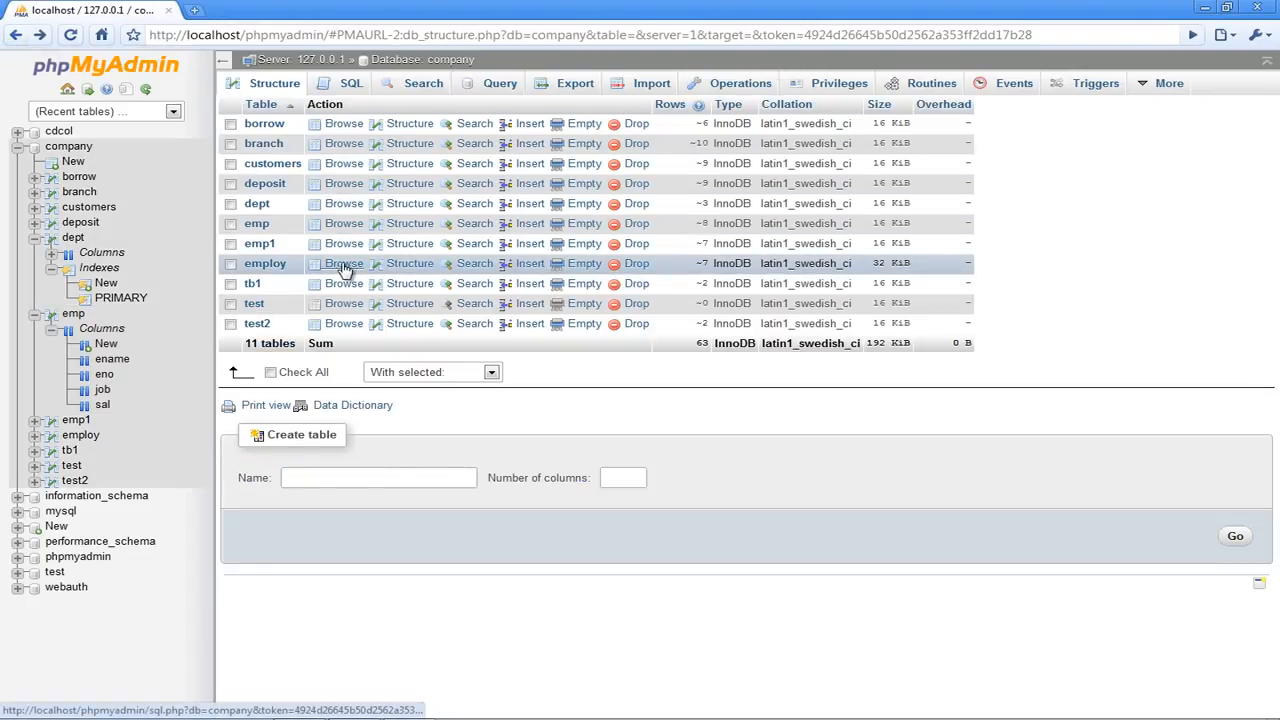
{"action": "left_click", "coordinate": [412, 225]}
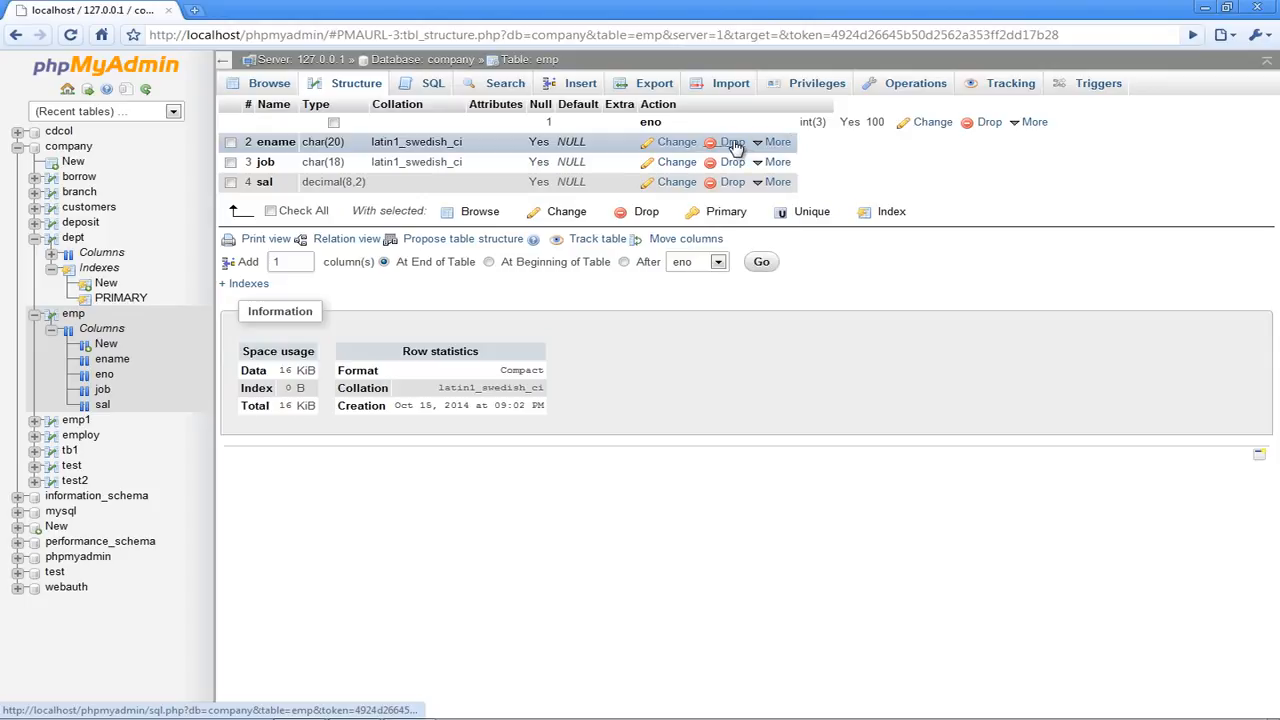
{"action": "mouse_move", "coordinate": [760, 146]}
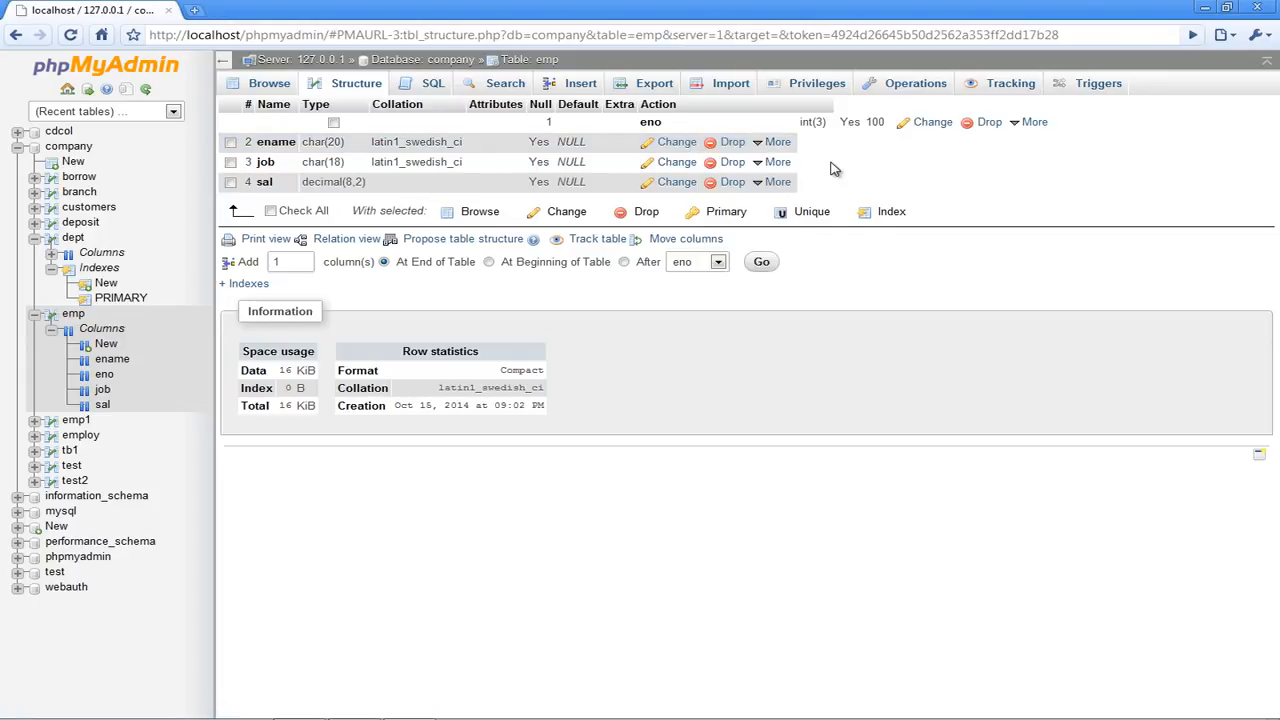
Set the length of the ename column in the emp table to 22 and save the change
{"action": "left_click", "coordinate": [677, 143]}
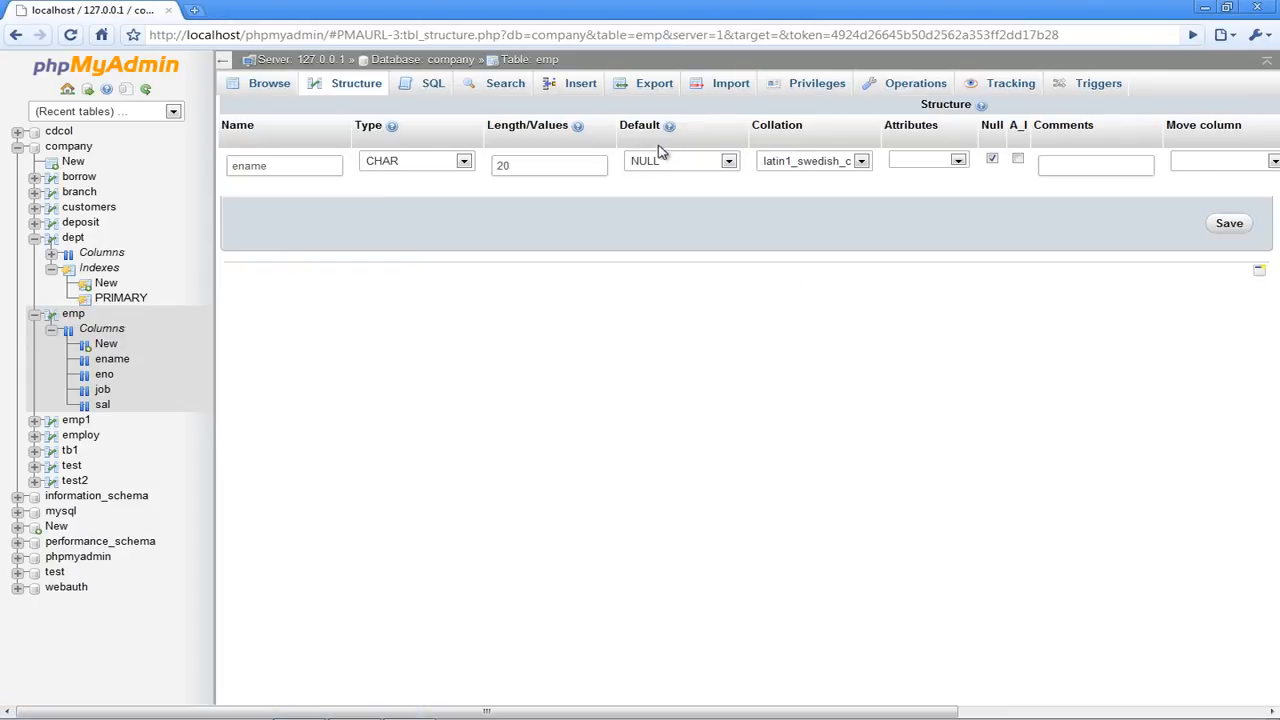
{"action": "left_click", "coordinate": [521, 165]}
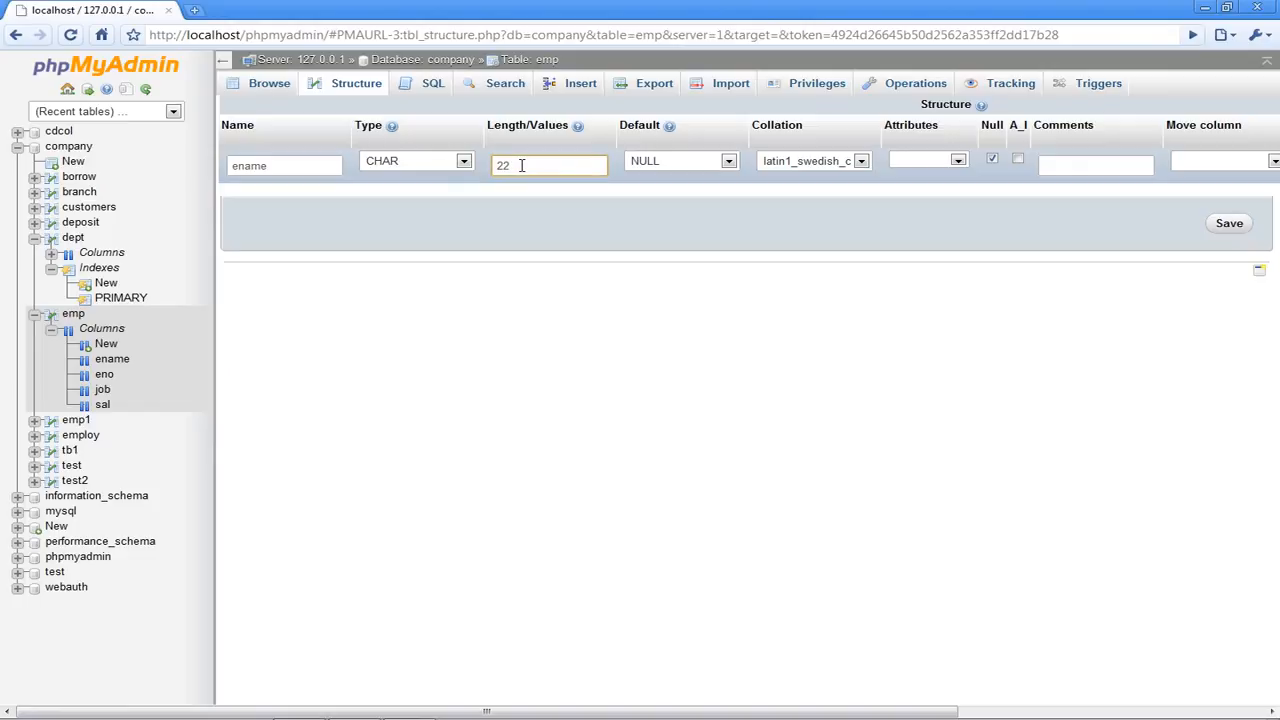
{"action": "left_click", "coordinate": [1229, 224]}
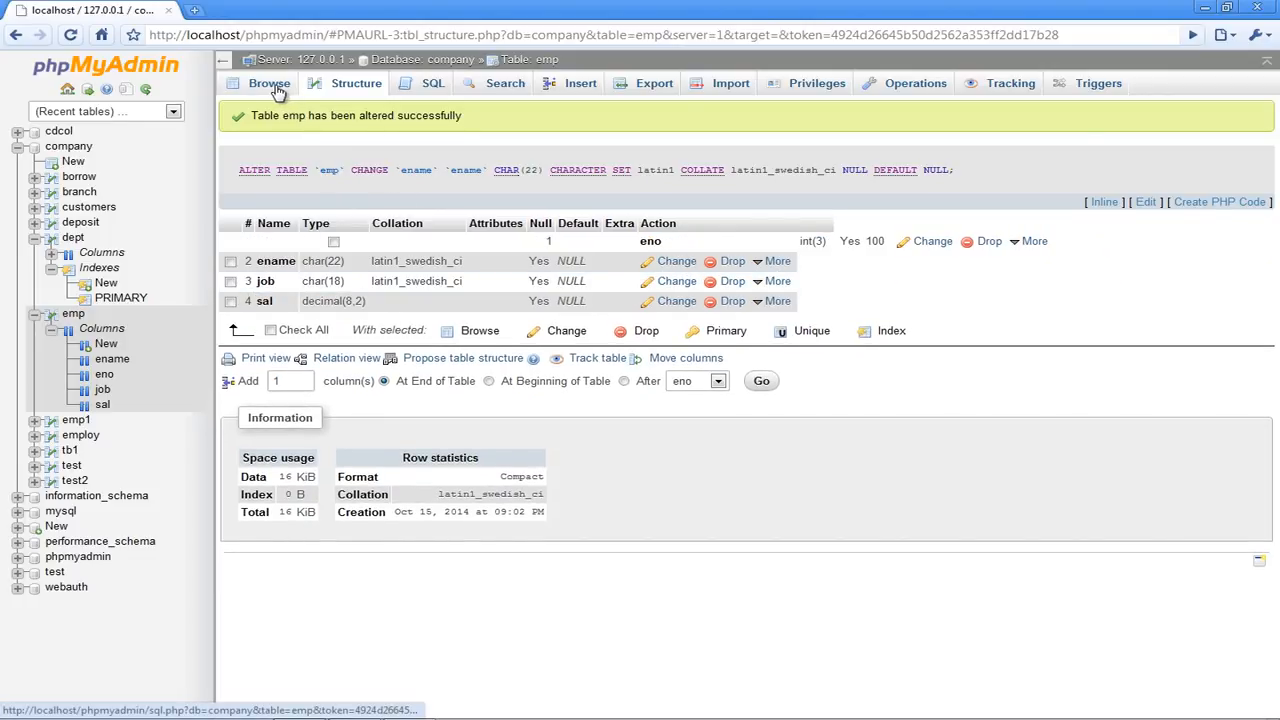
Search the emp table for rows where eno = 101
{"action": "left_click", "coordinate": [16, 38]}
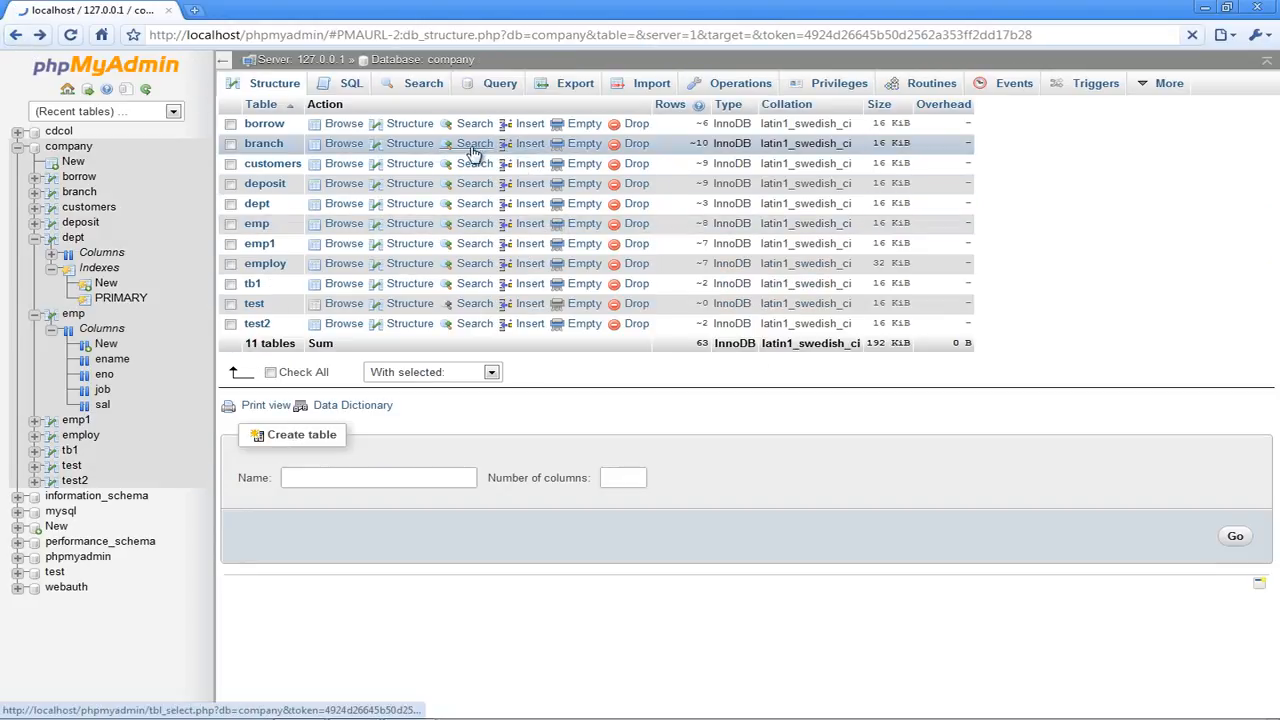
{"action": "left_click", "coordinate": [474, 226]}
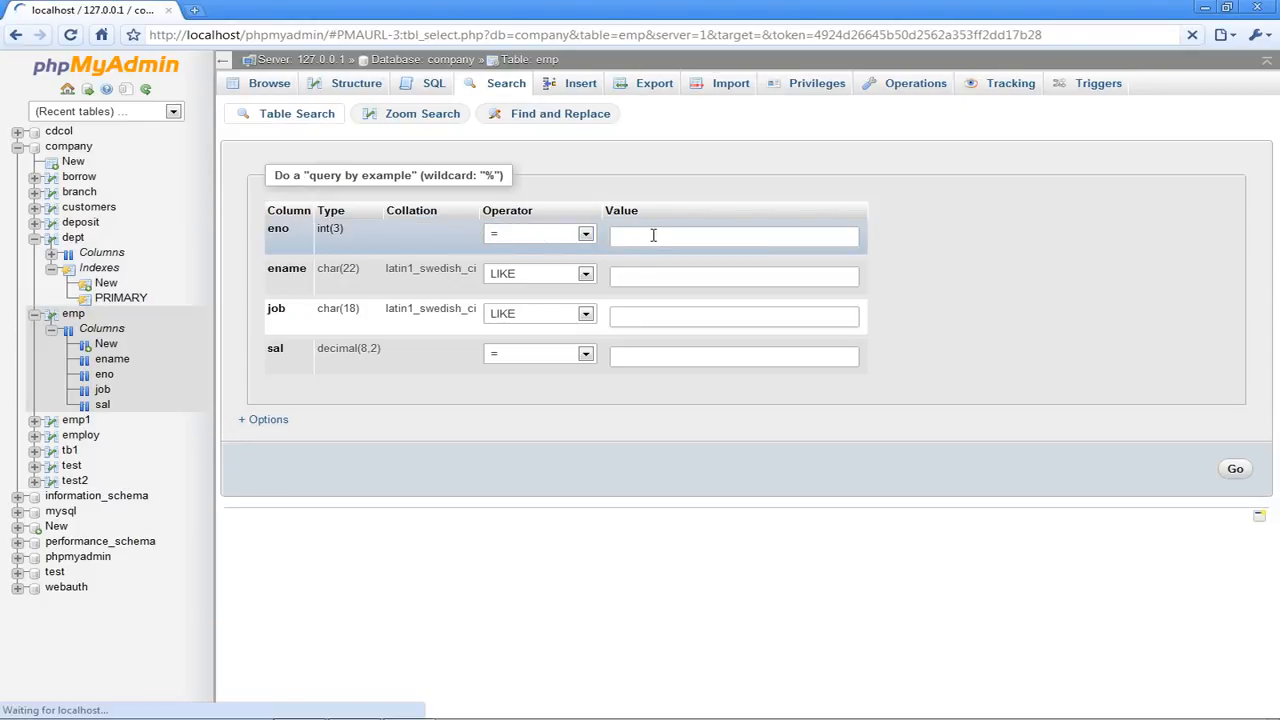
{"action": "left_click", "coordinate": [653, 235]}
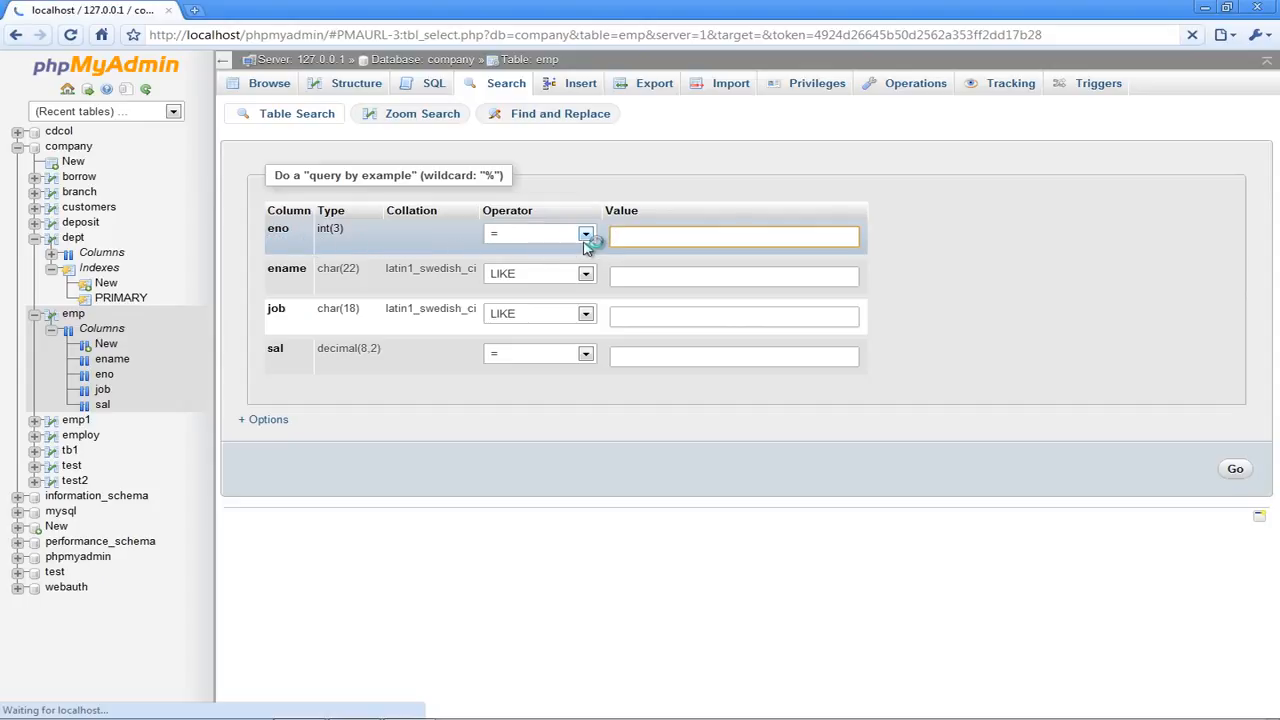
{"action": "left_click", "coordinate": [587, 238]}
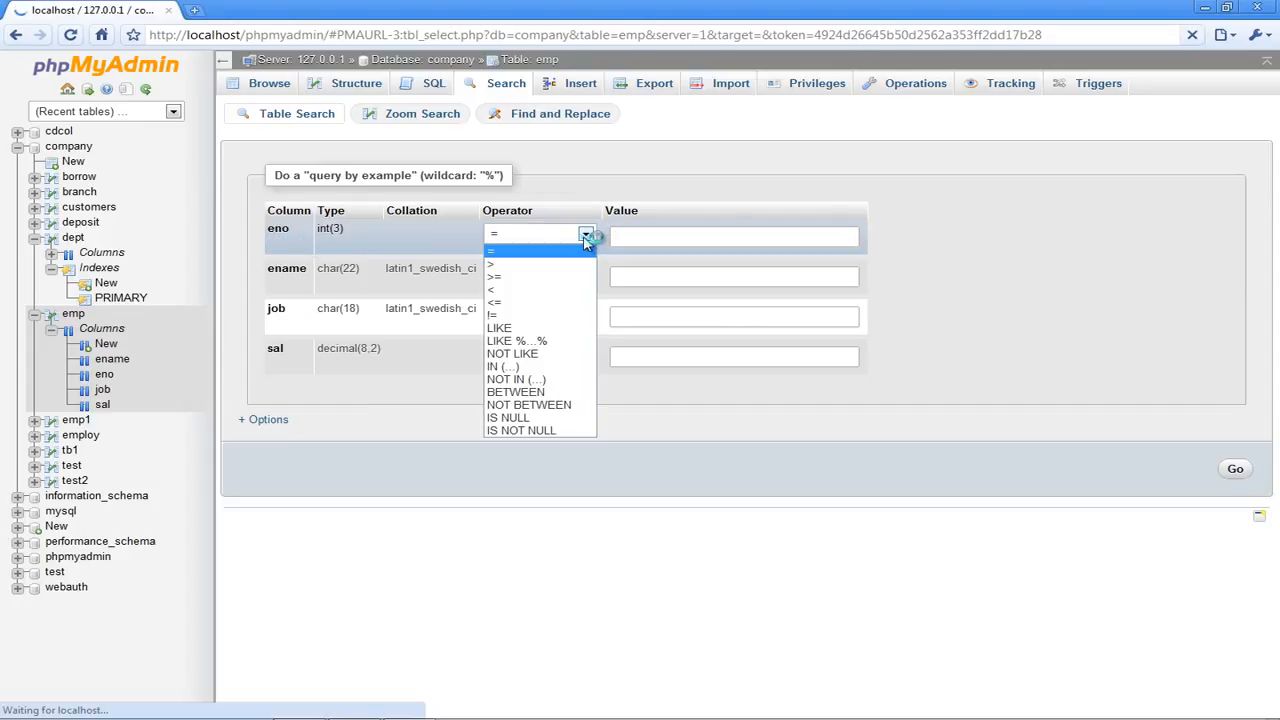
{"action": "left_click", "coordinate": [520, 250]}
{"action": "left_click", "coordinate": [642, 233]}
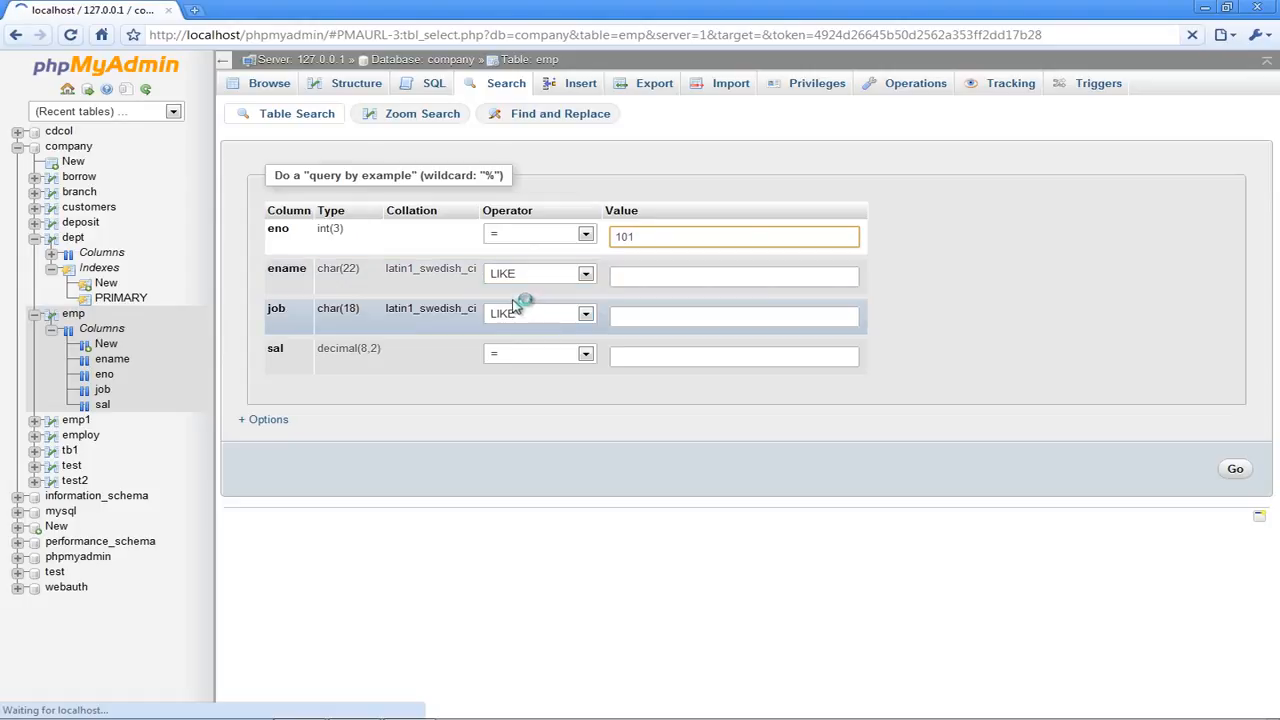
{"action": "left_click", "coordinate": [658, 277]}
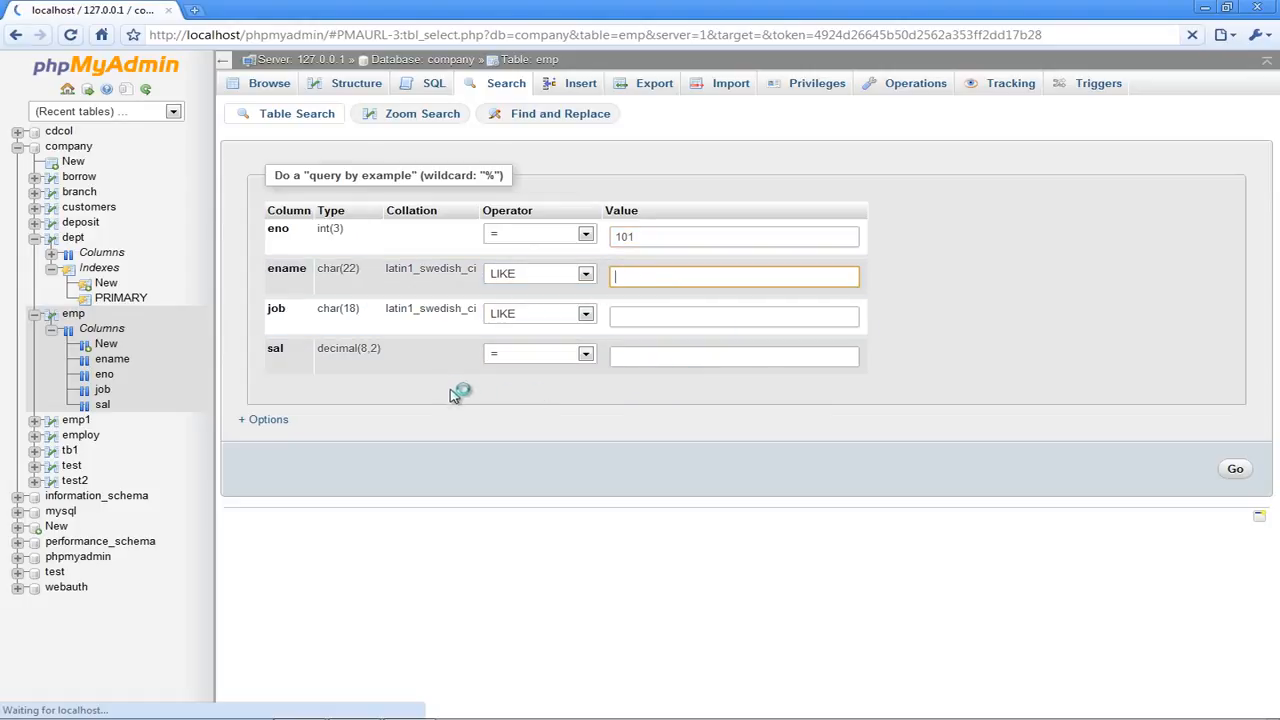
{"action": "left_click", "coordinate": [1236, 469]}
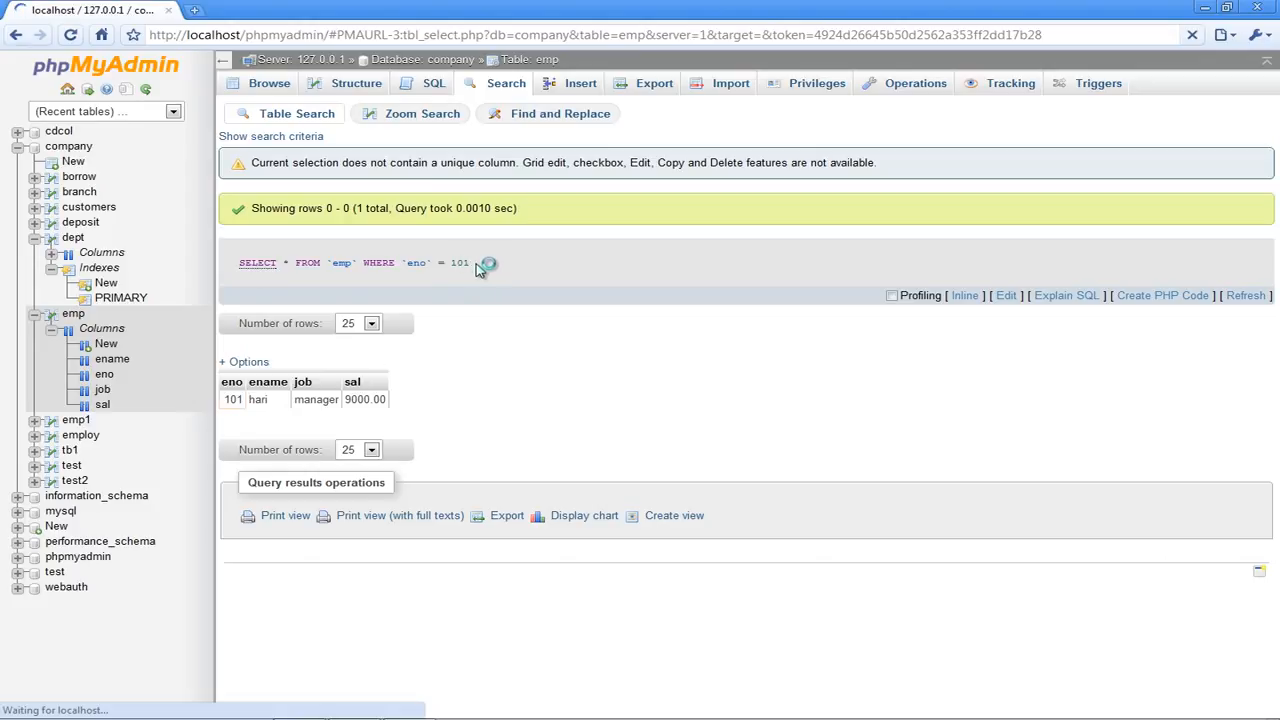
Return to the company tables and open the row insertion form of dept, looking over its dname and loc value fields
{"action": "left_click", "coordinate": [16, 35]}
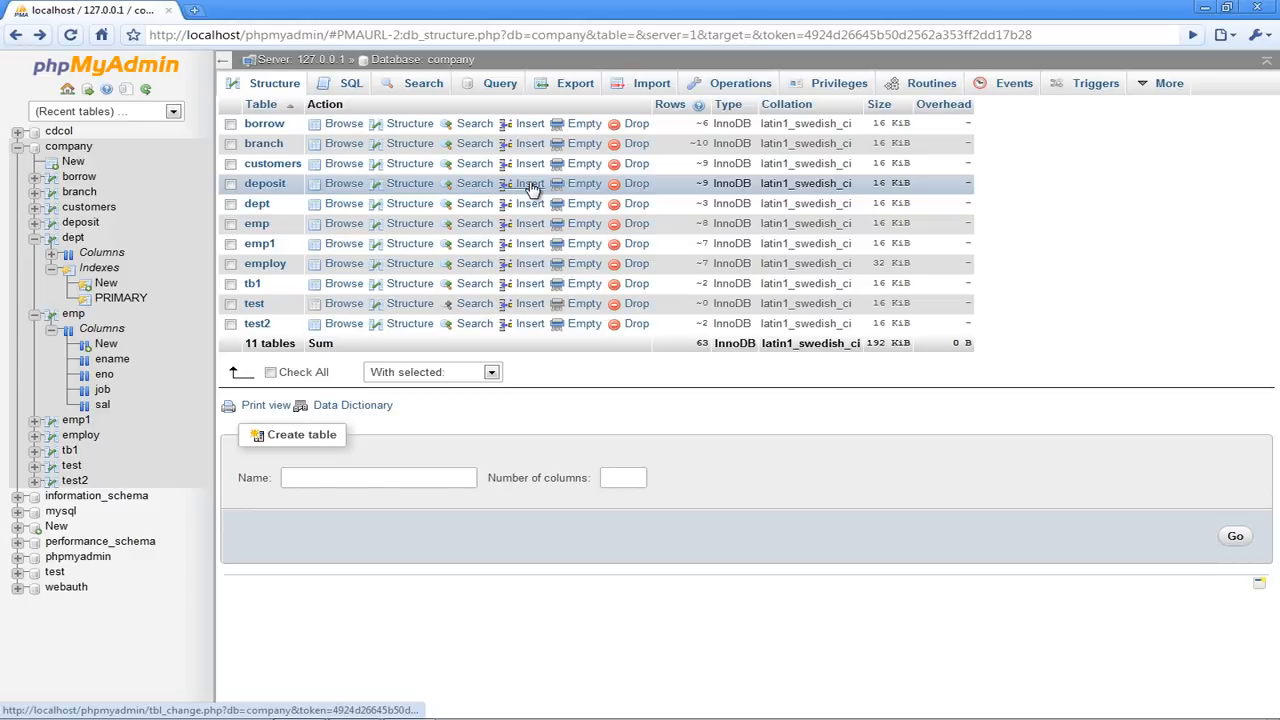
{"action": "left_click", "coordinate": [530, 203]}
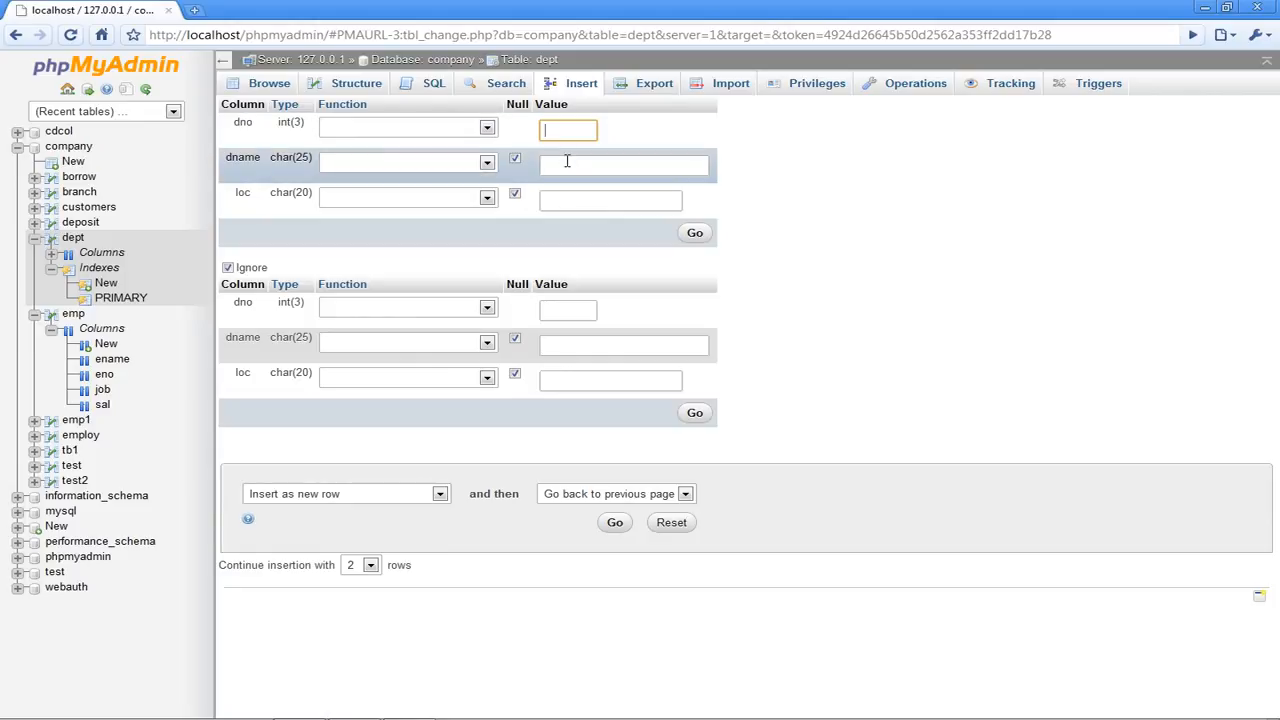
{"action": "left_click", "coordinate": [566, 161]}
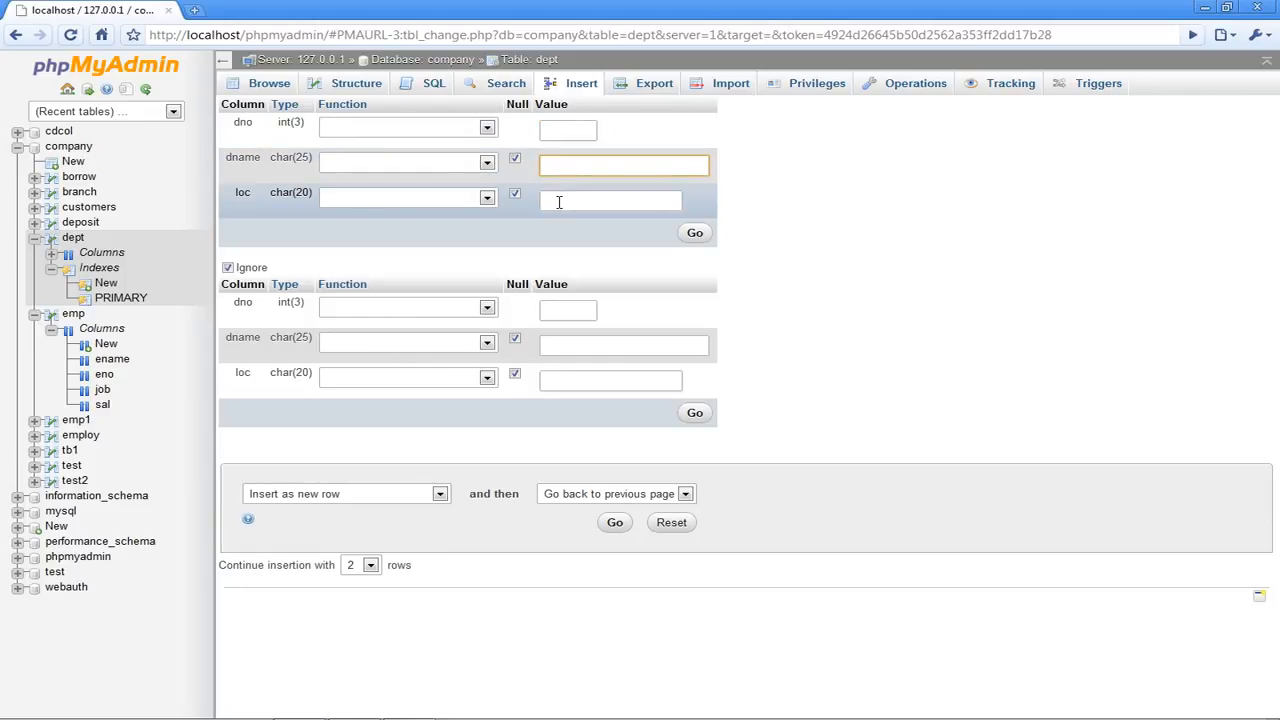
{"action": "left_click", "coordinate": [559, 202]}
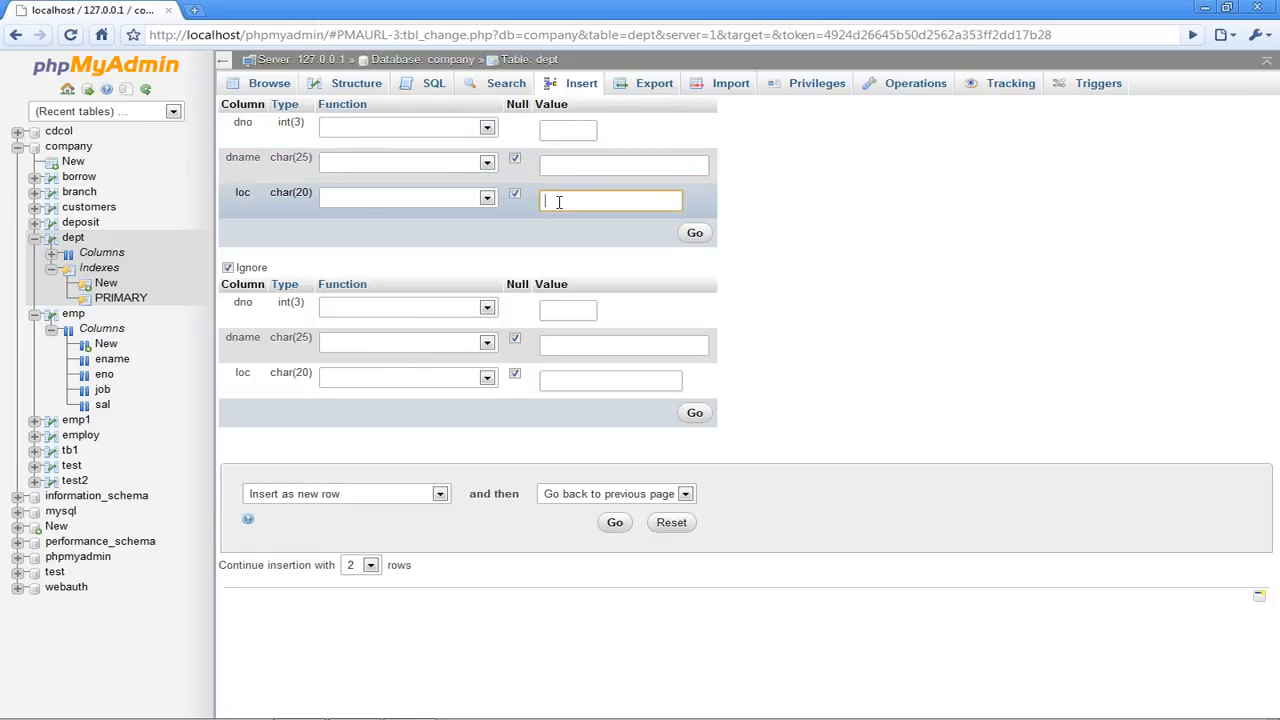
Insert a row into the dept table with dno 50, dname personal and loc chennai
{"action": "left_click", "coordinate": [559, 130]}
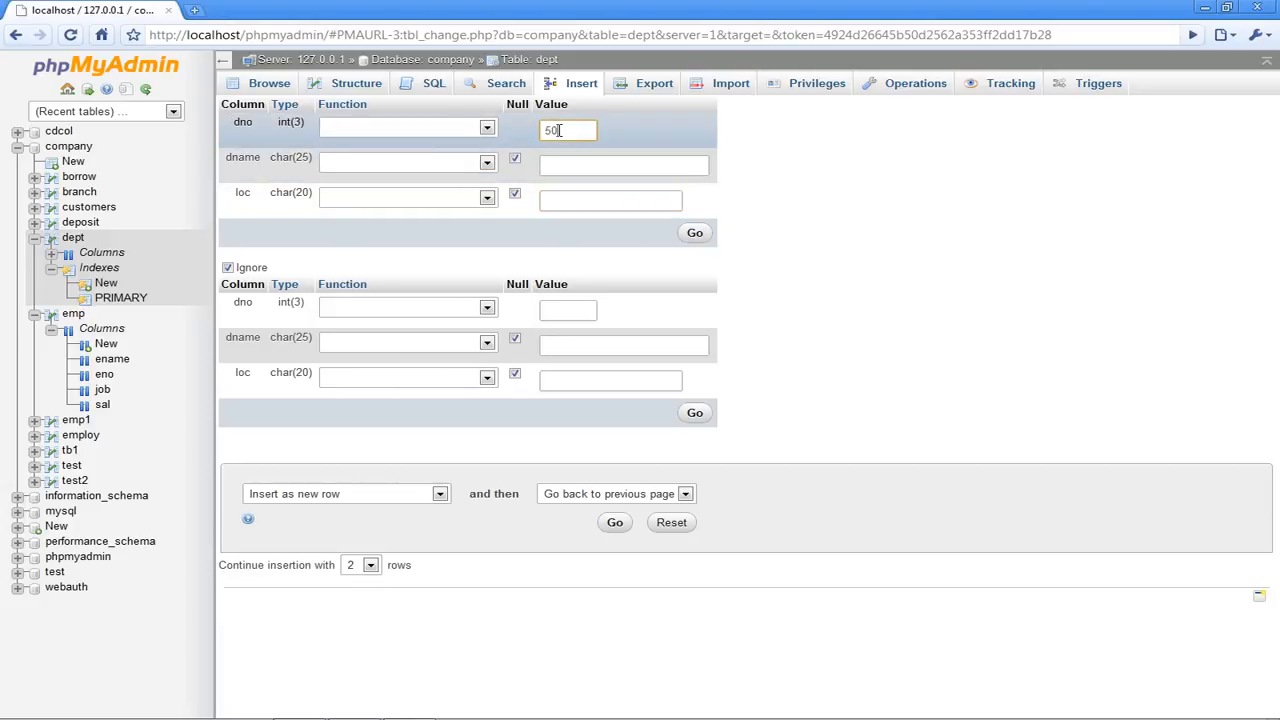
{"action": "left_click", "coordinate": [591, 168]}
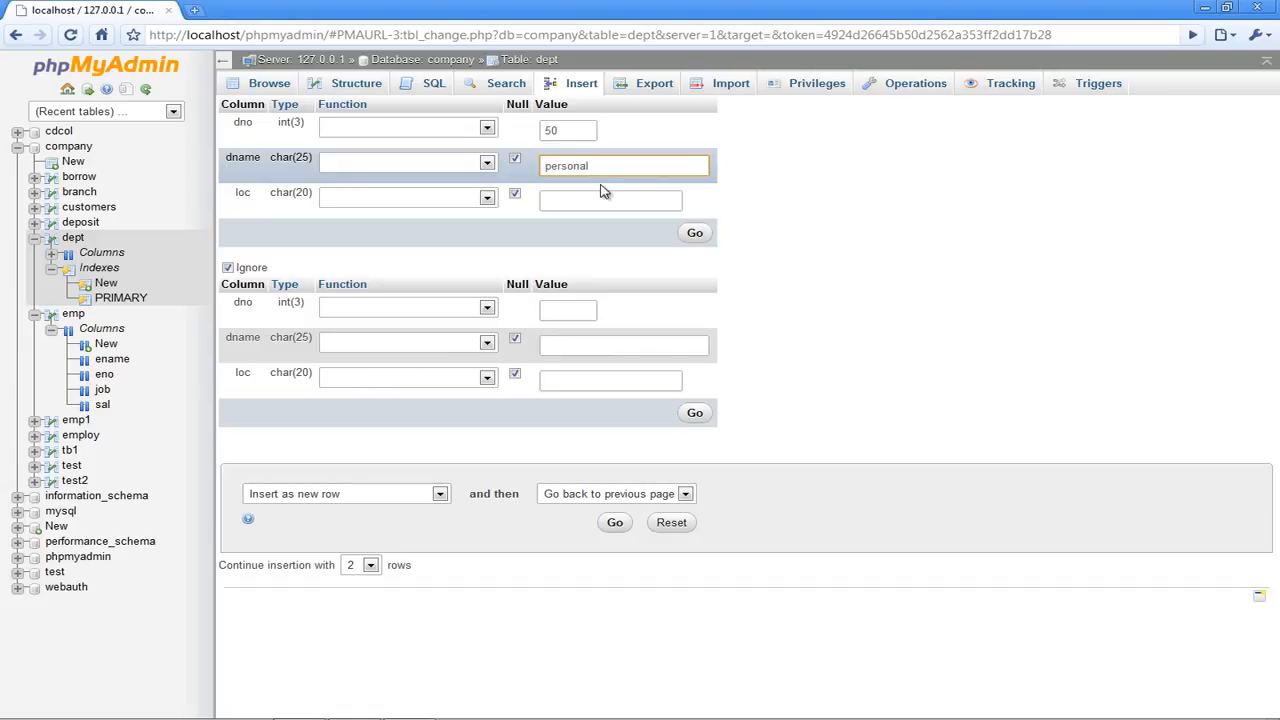
{"action": "left_click", "coordinate": [586, 200]}
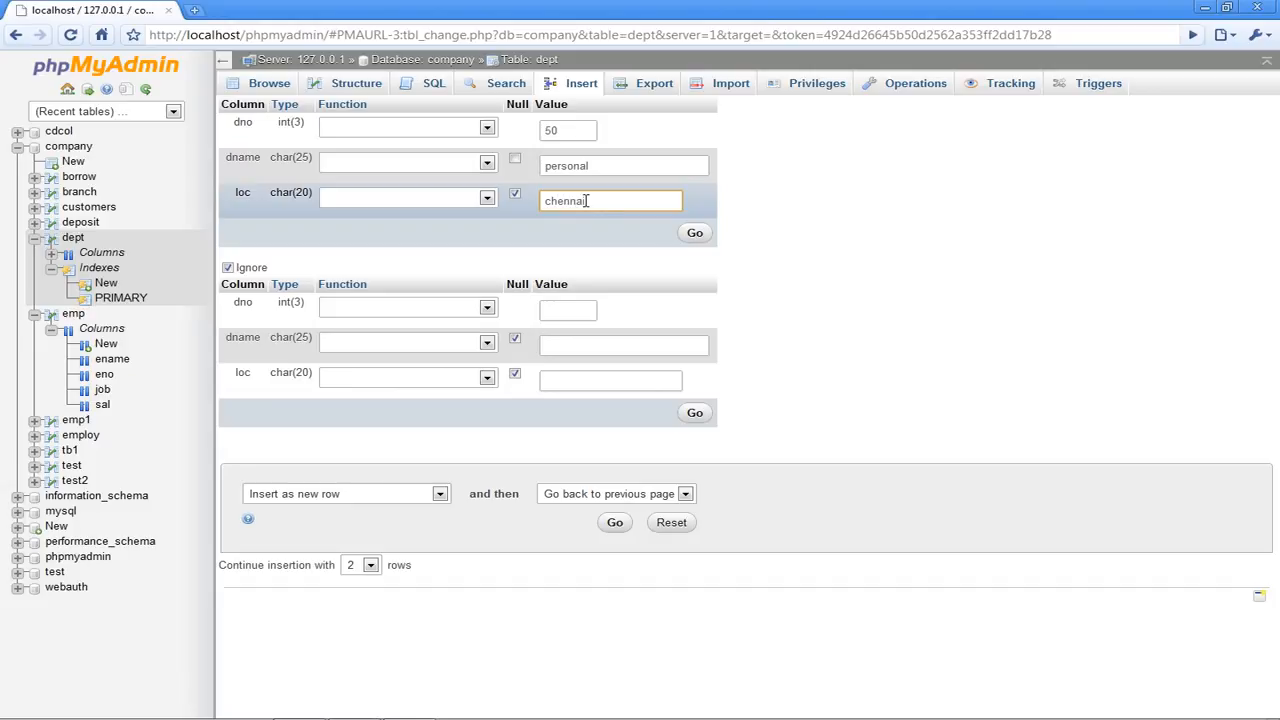
{"action": "left_click", "coordinate": [694, 233]}
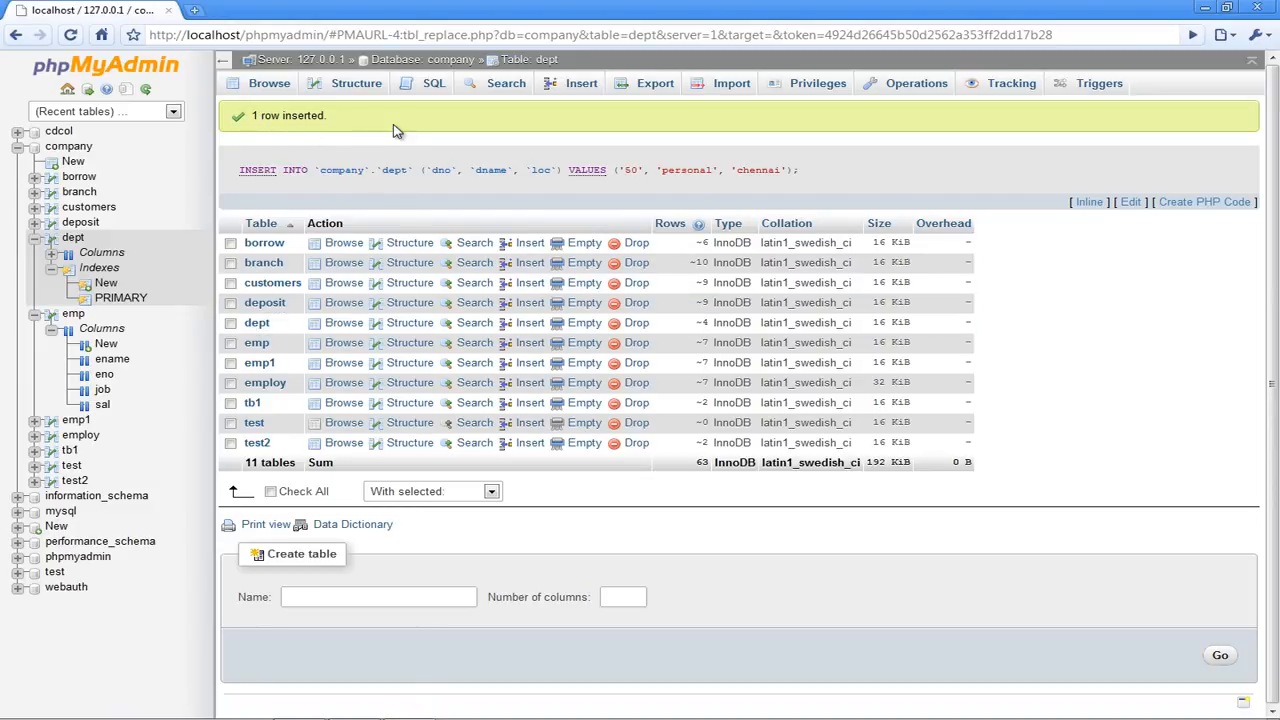
Start emptying the emp table and dropping the dept table, cancelling both operations at the confirmation
{"action": "left_click", "coordinate": [586, 343]}
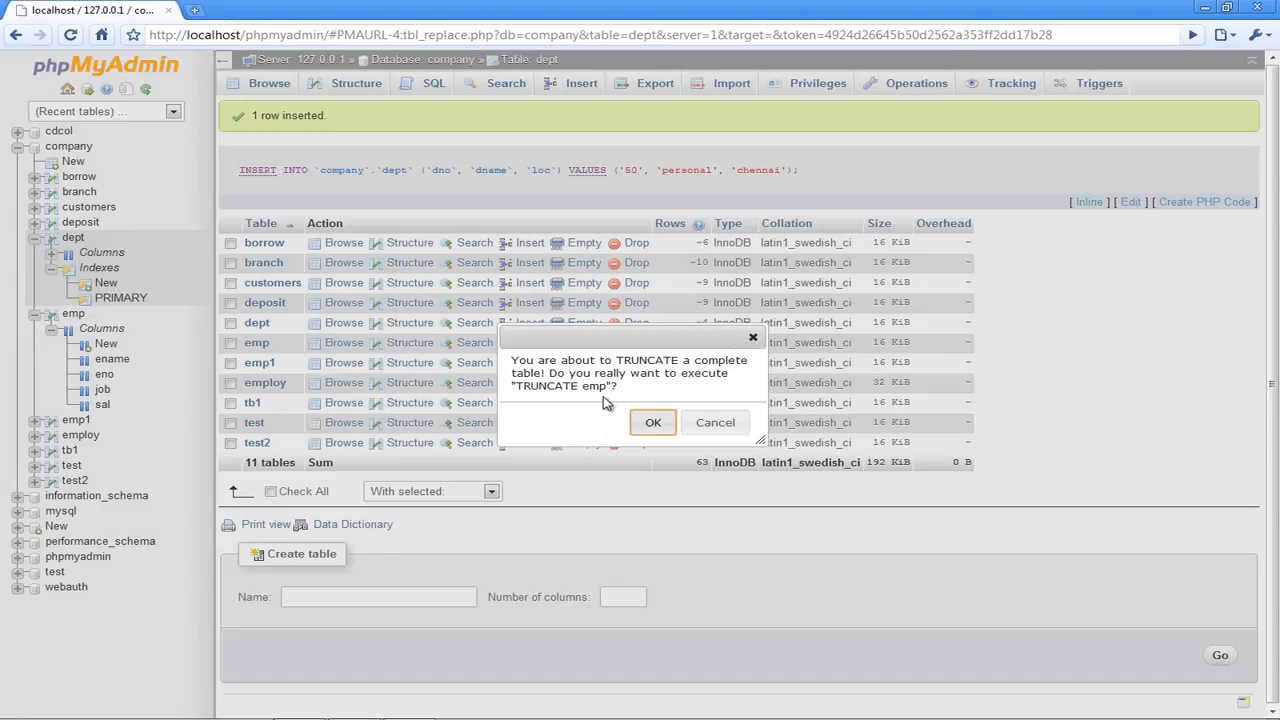
{"action": "left_click", "coordinate": [715, 424]}
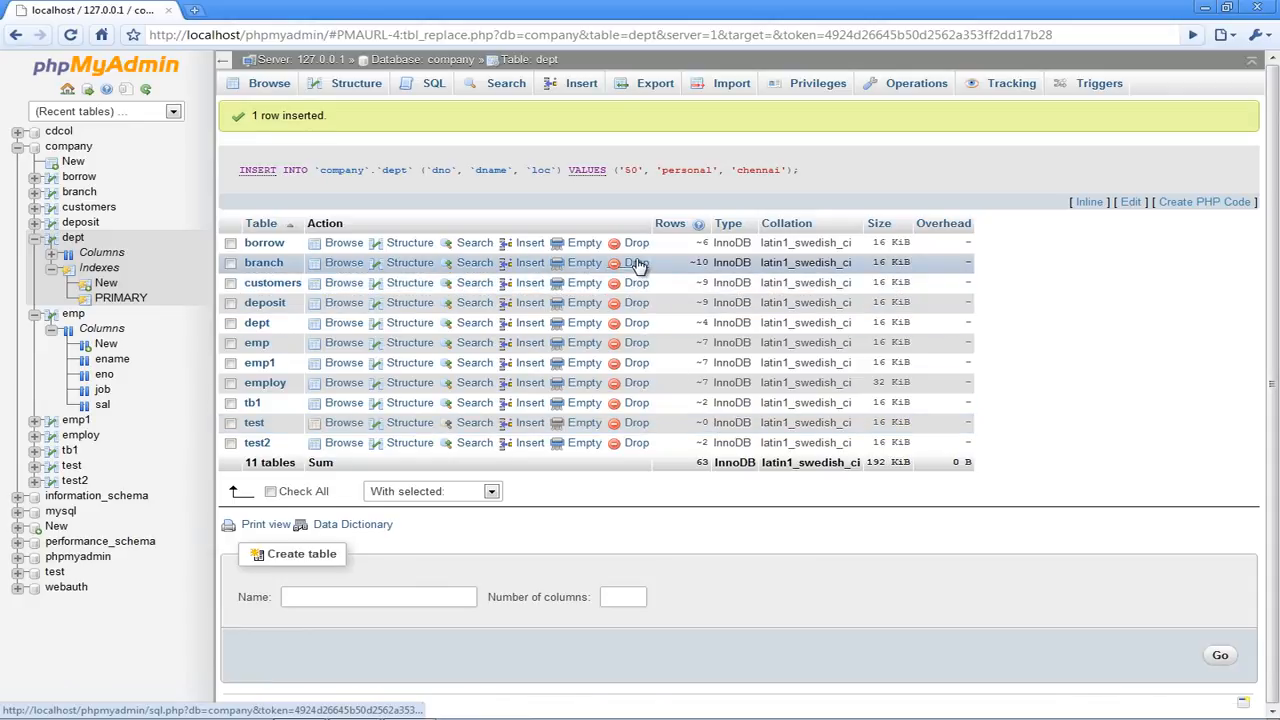
{"action": "left_click", "coordinate": [637, 323]}
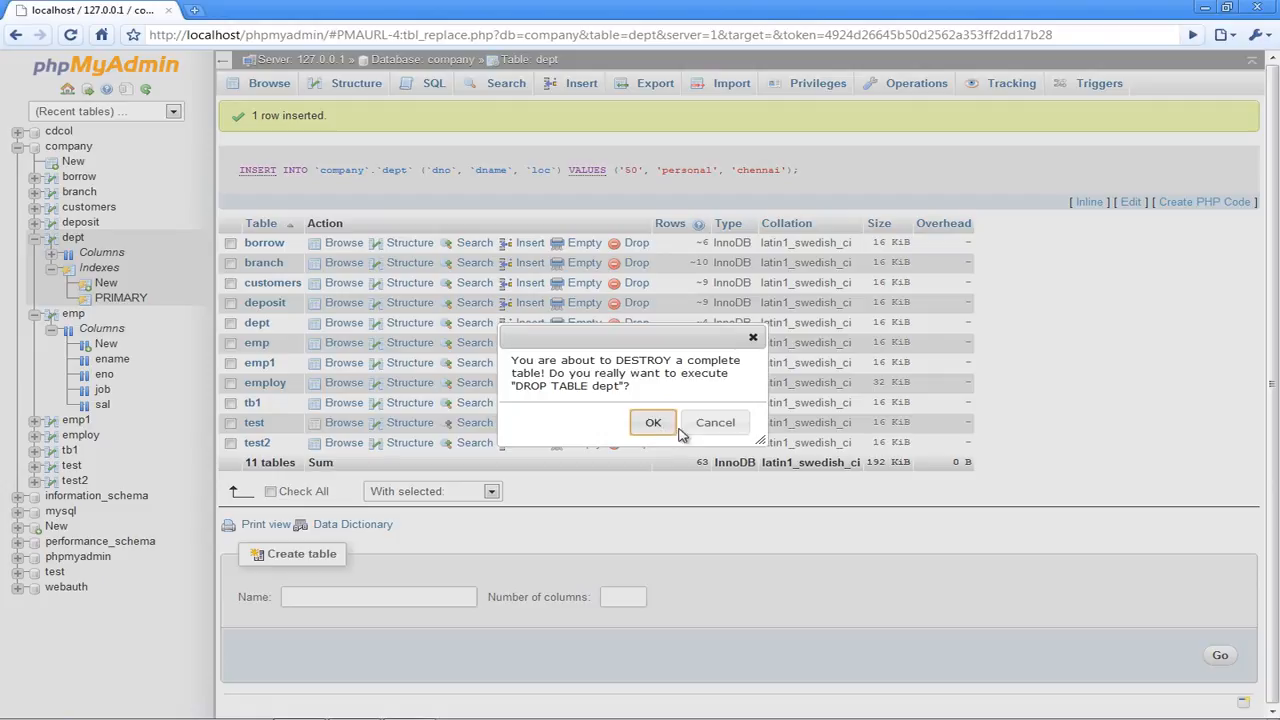
{"action": "left_click", "coordinate": [712, 424]}
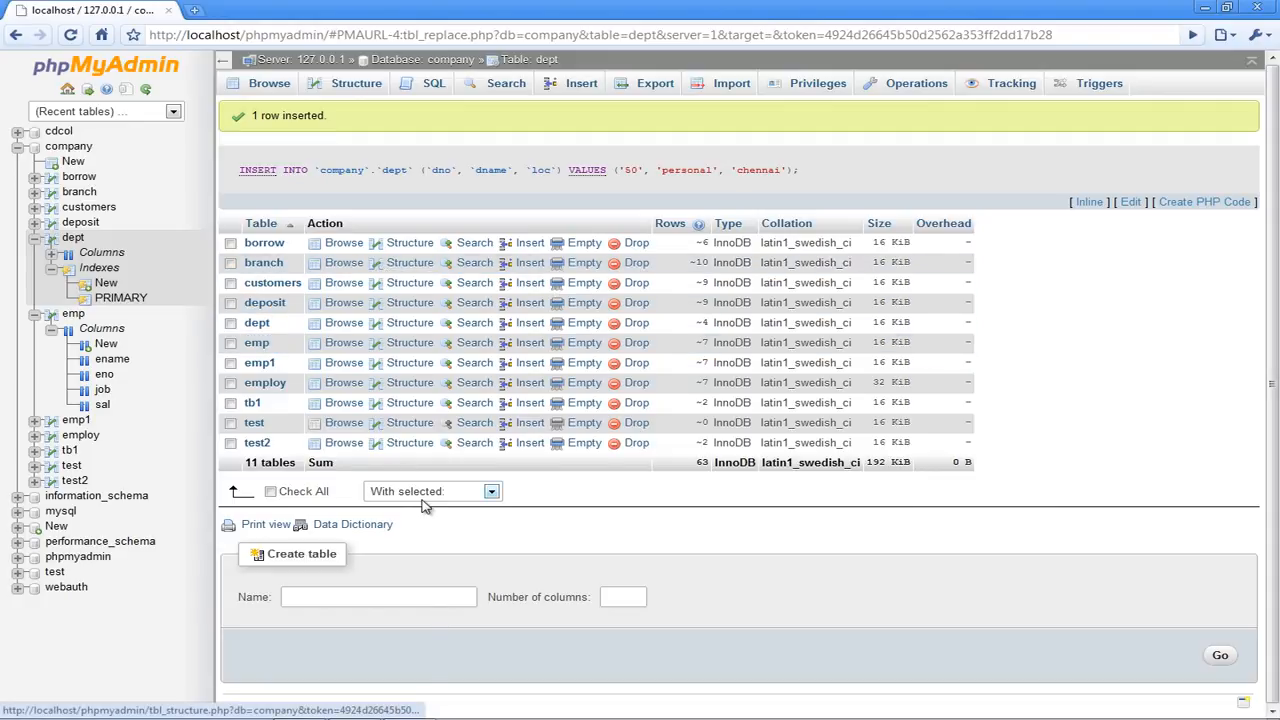
Start a new table named abc with 3 columns in the company database
{"action": "left_click", "coordinate": [355, 596]}
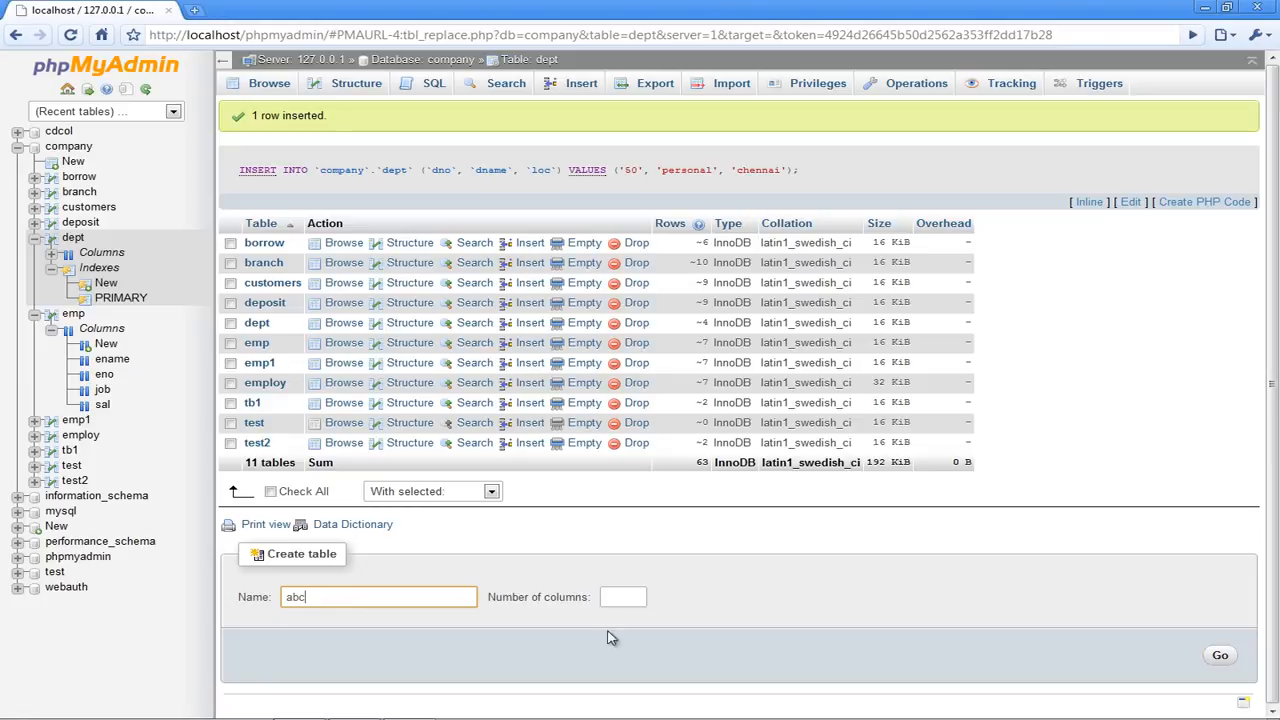
{"action": "left_click", "coordinate": [621, 595]}
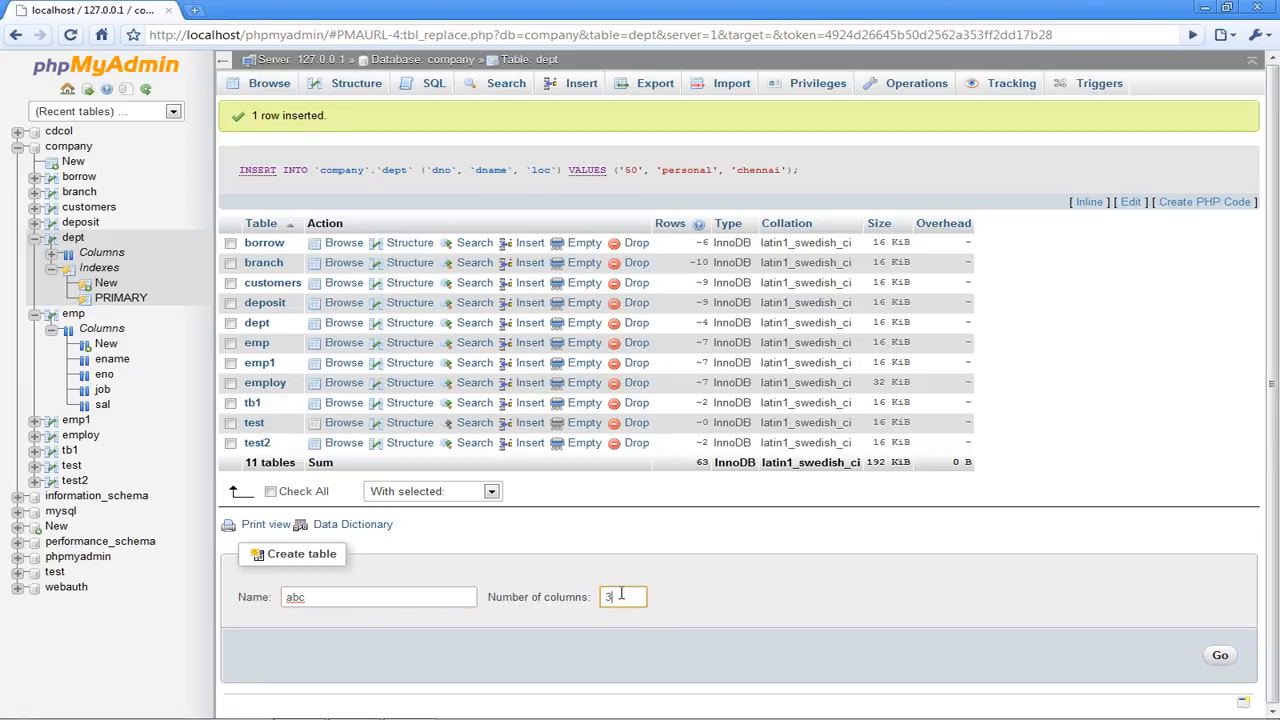
{"action": "type", "text": "3"}
{"action": "left_click", "coordinate": [1222, 658]}
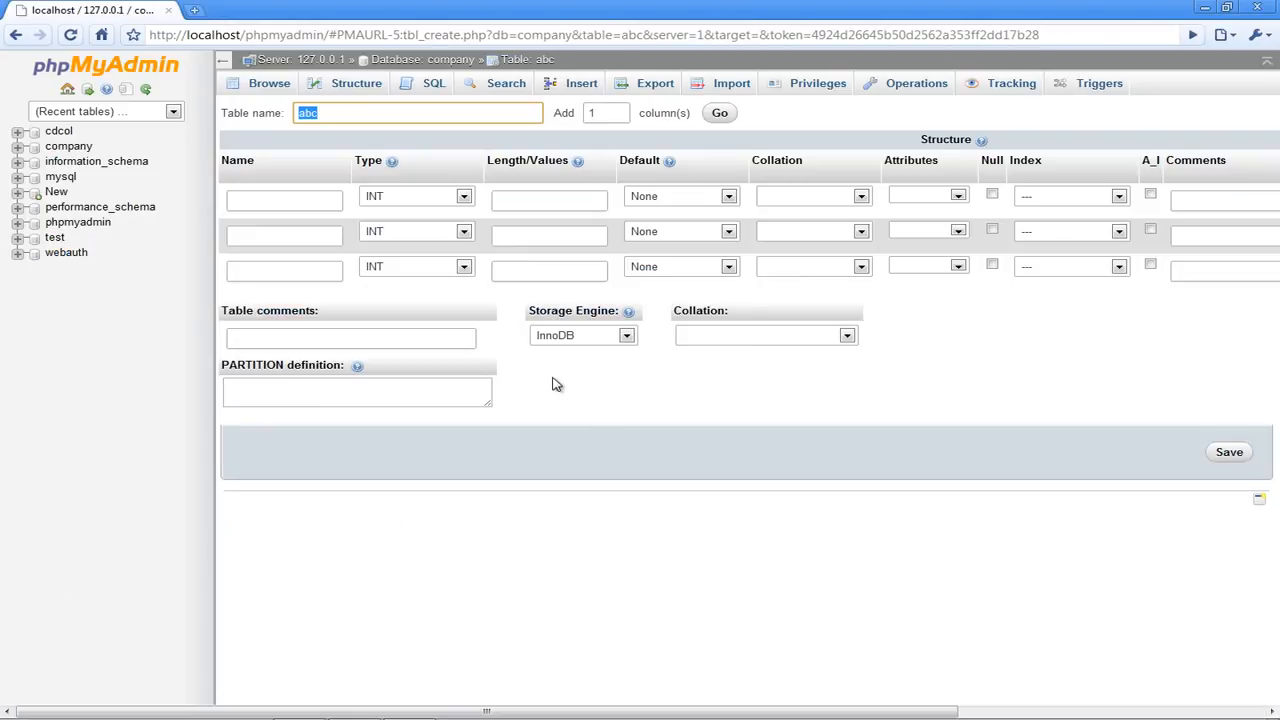
Define the first column of abc as sno with length 3, and look over its default value and attribute options
{"action": "left_click", "coordinate": [276, 197]}
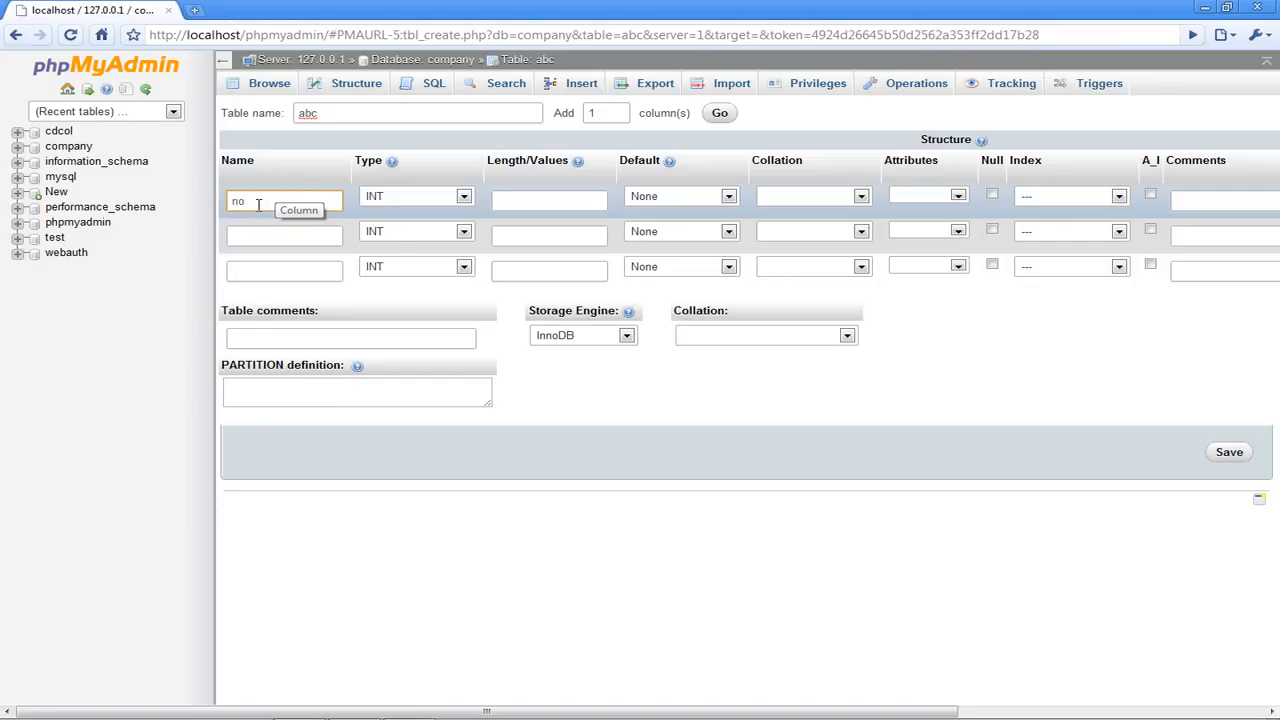
{"action": "key", "text": "BackSpace"}
{"action": "key", "text": "BackSpace"}
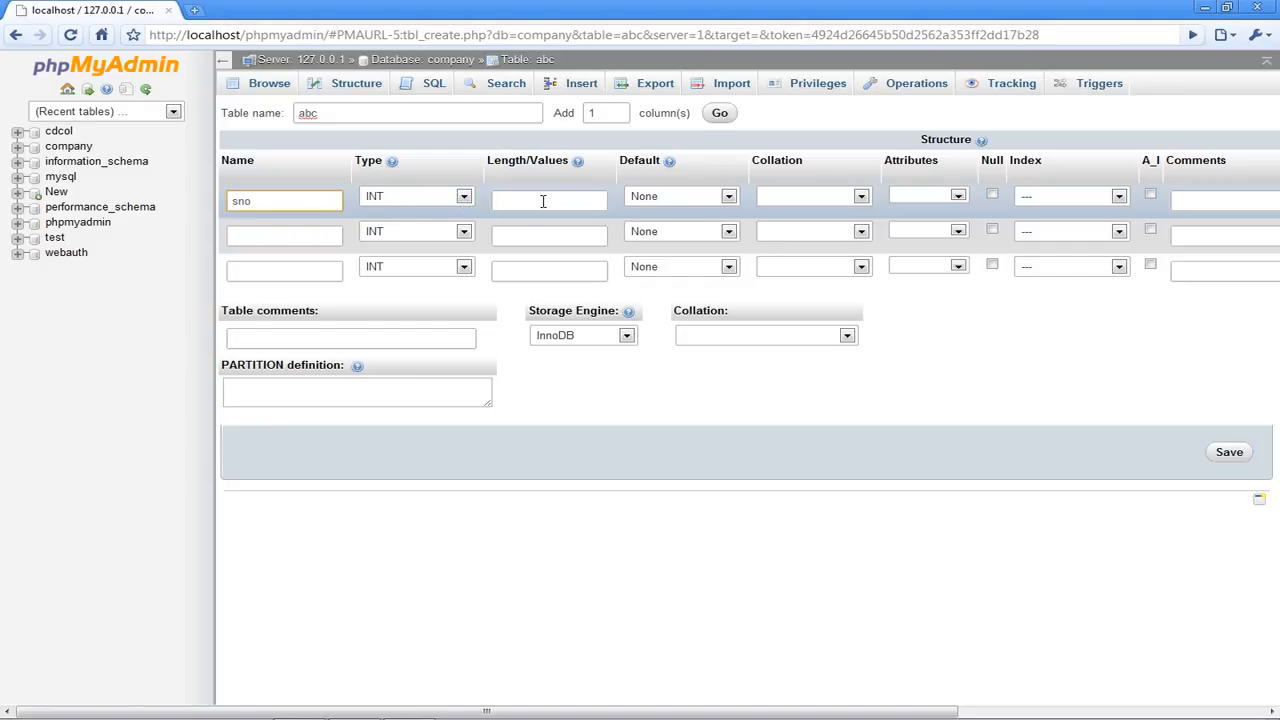
{"action": "left_click", "coordinate": [544, 201]}
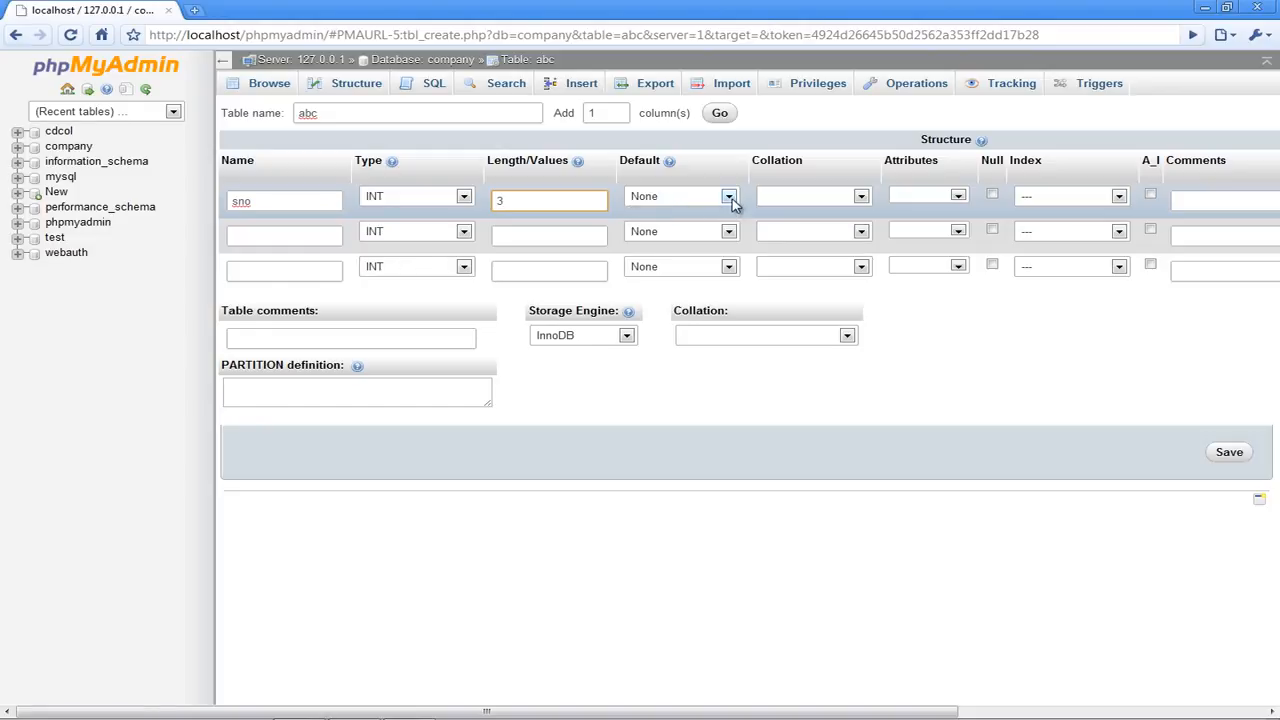
{"action": "left_click", "coordinate": [729, 197]}
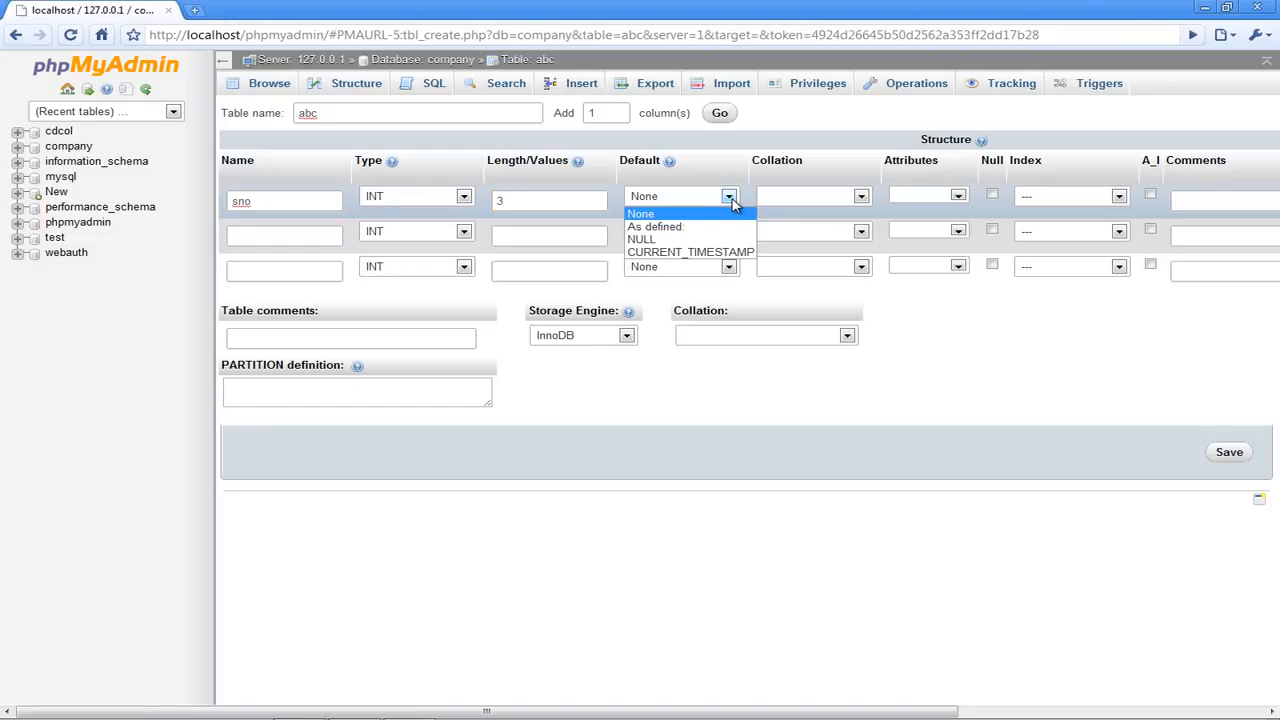
{"action": "left_click", "coordinate": [725, 183]}
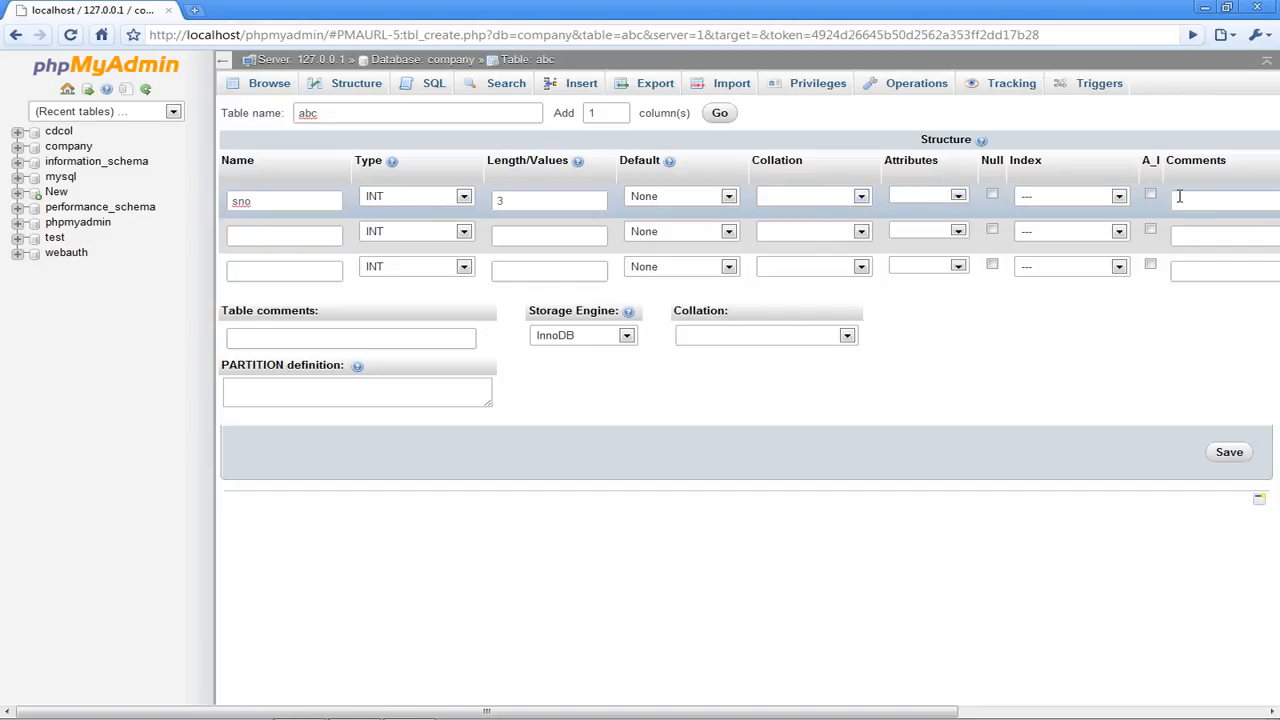
{"action": "left_click", "coordinate": [958, 197]}
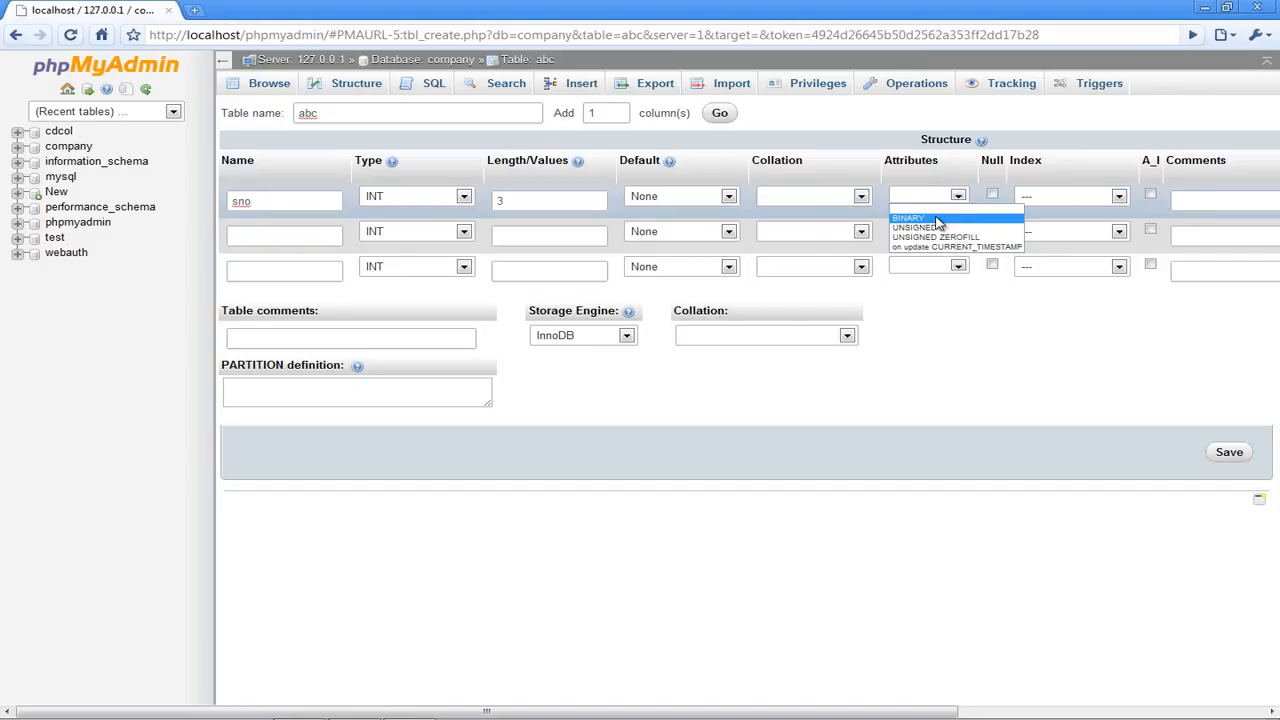
{"action": "left_click", "coordinate": [954, 169]}
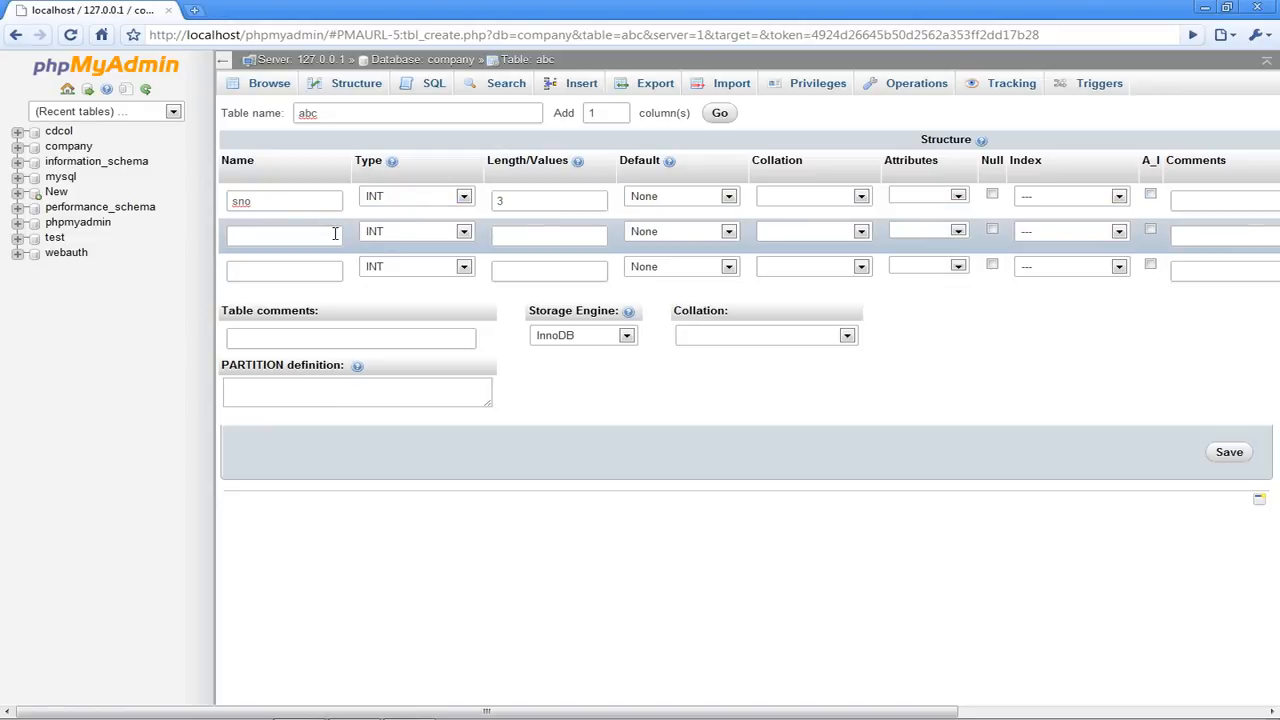
Define the second column of abc as name with type VARCHAR and length 25
{"action": "left_click", "coordinate": [278, 238]}
{"action": "type", "text": "name"}
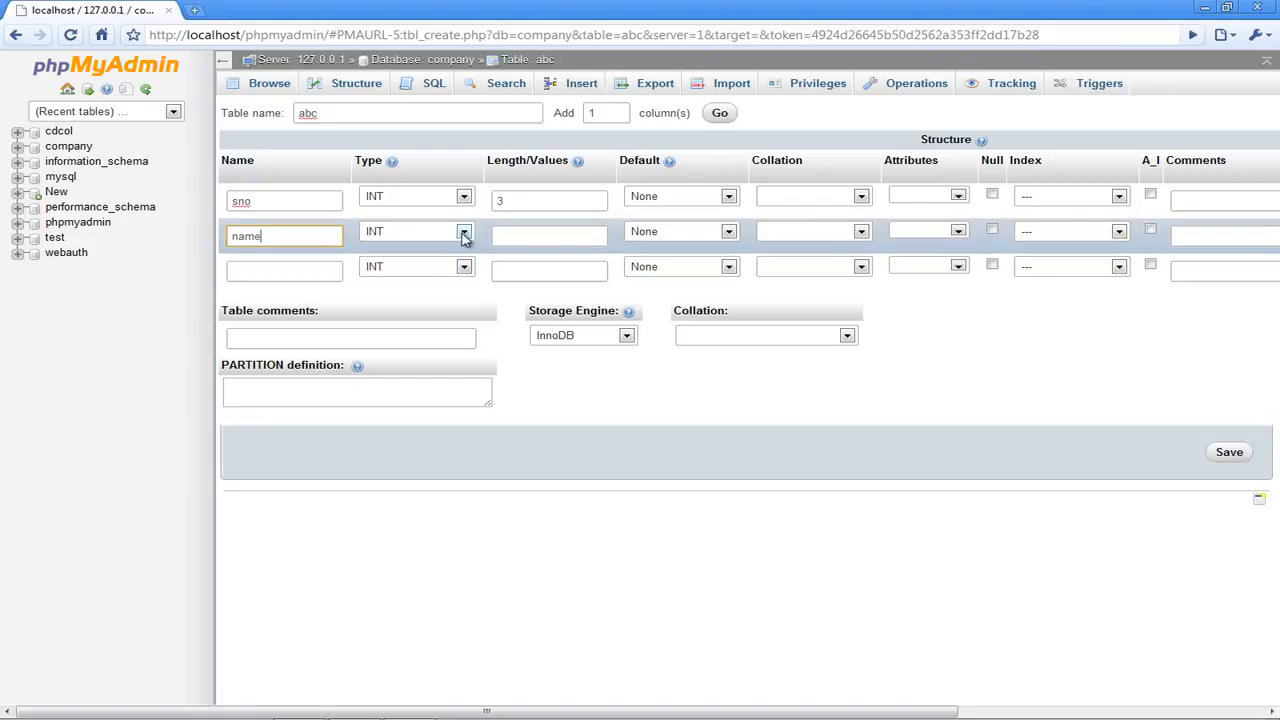
{"action": "left_click", "coordinate": [463, 232]}
{"action": "left_click", "coordinate": [438, 260]}
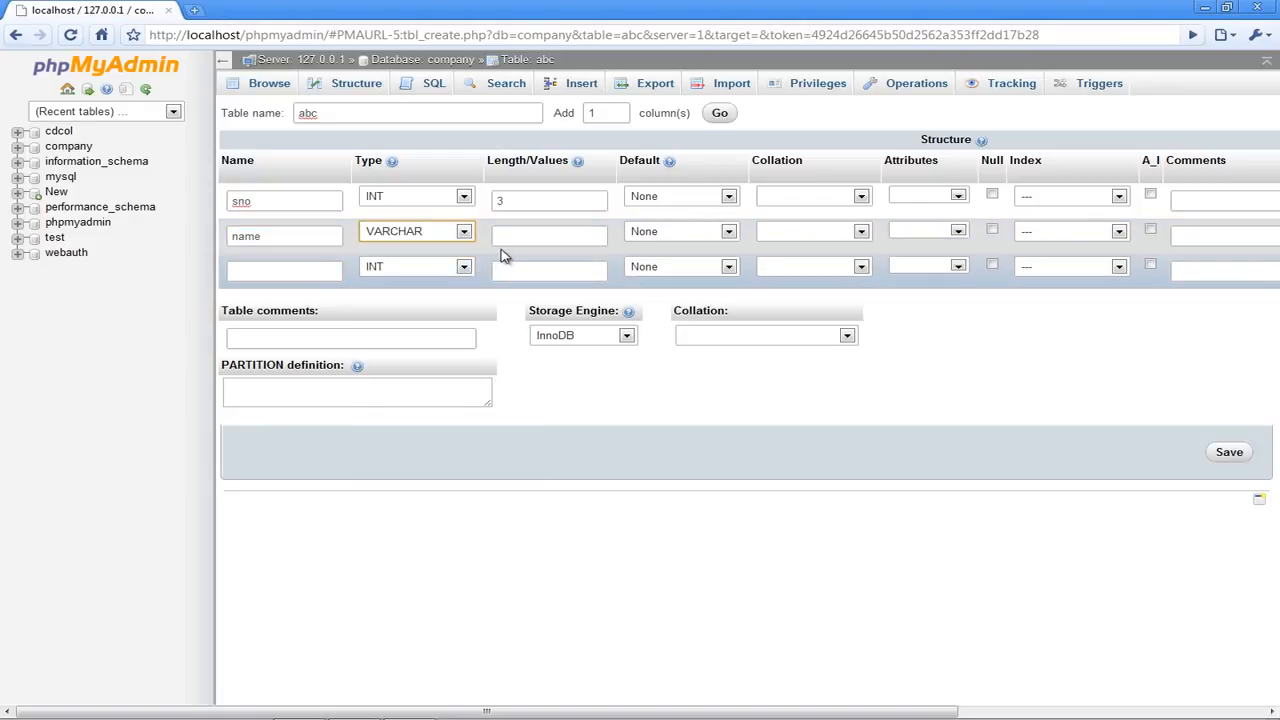
{"action": "left_click", "coordinate": [515, 237]}
{"action": "type", "text": "25"}
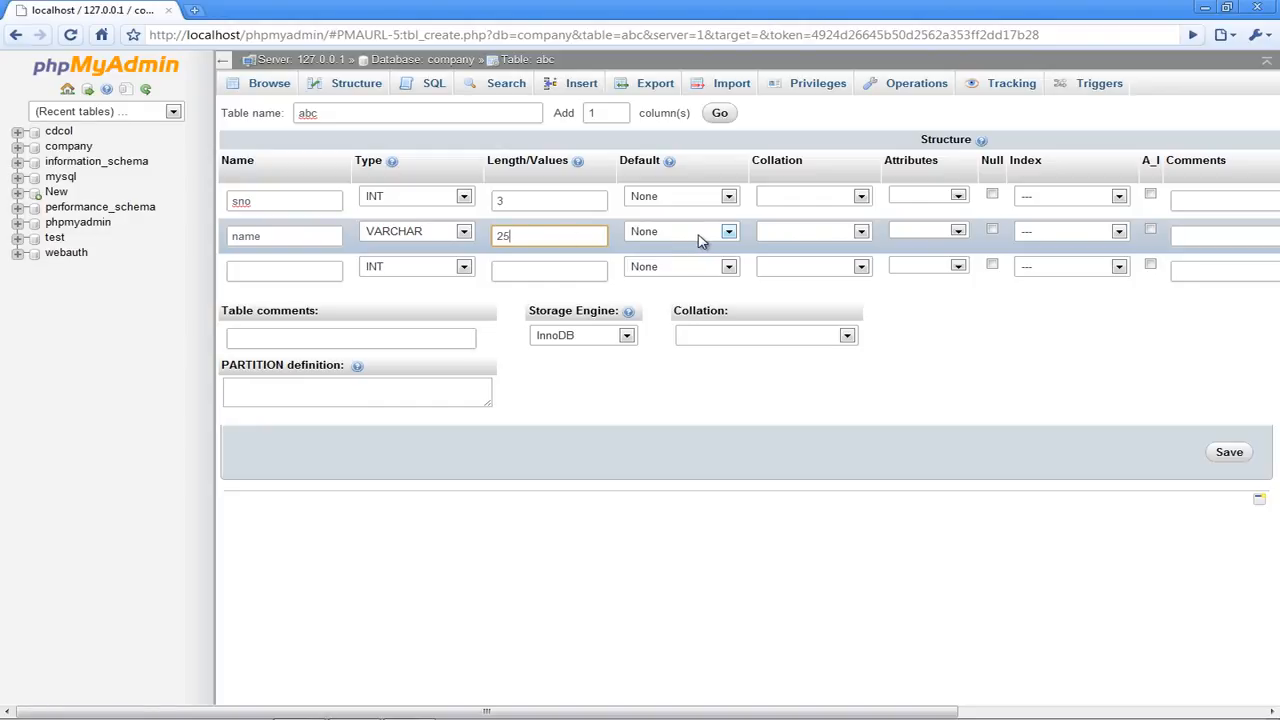
Define the third column of abc as age with length 2
{"action": "left_click", "coordinate": [288, 274]}
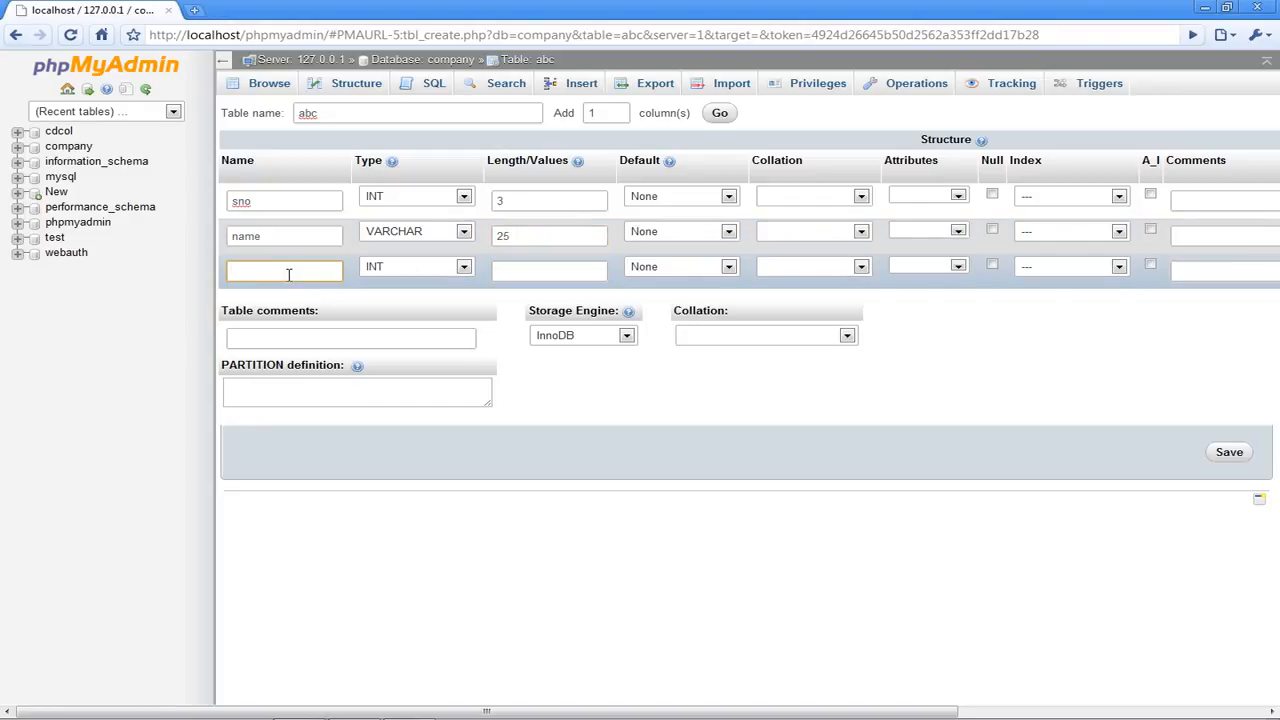
{"action": "type", "text": "age"}
{"action": "left_click", "coordinate": [534, 272]}
{"action": "type", "text": "2"}
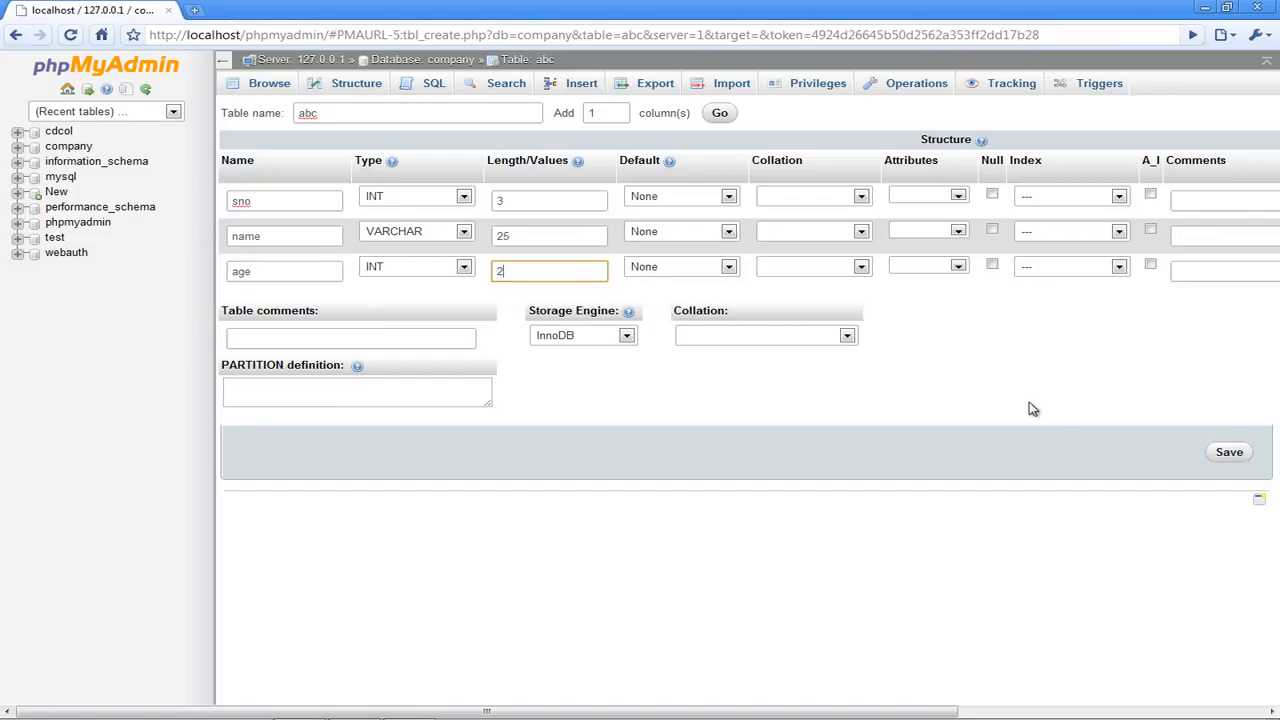
Choose InnoDB as the storage engine for abc and save the new table
{"action": "left_click", "coordinate": [627, 338]}
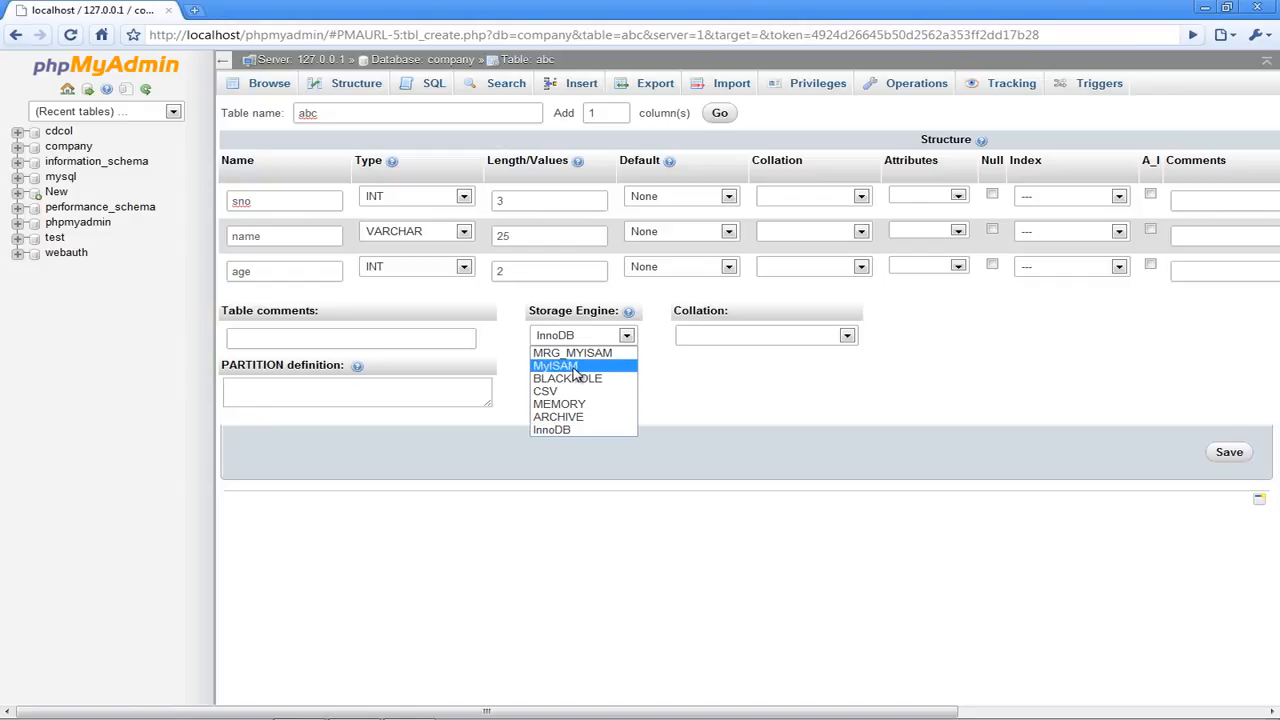
{"action": "left_click", "coordinate": [580, 432]}
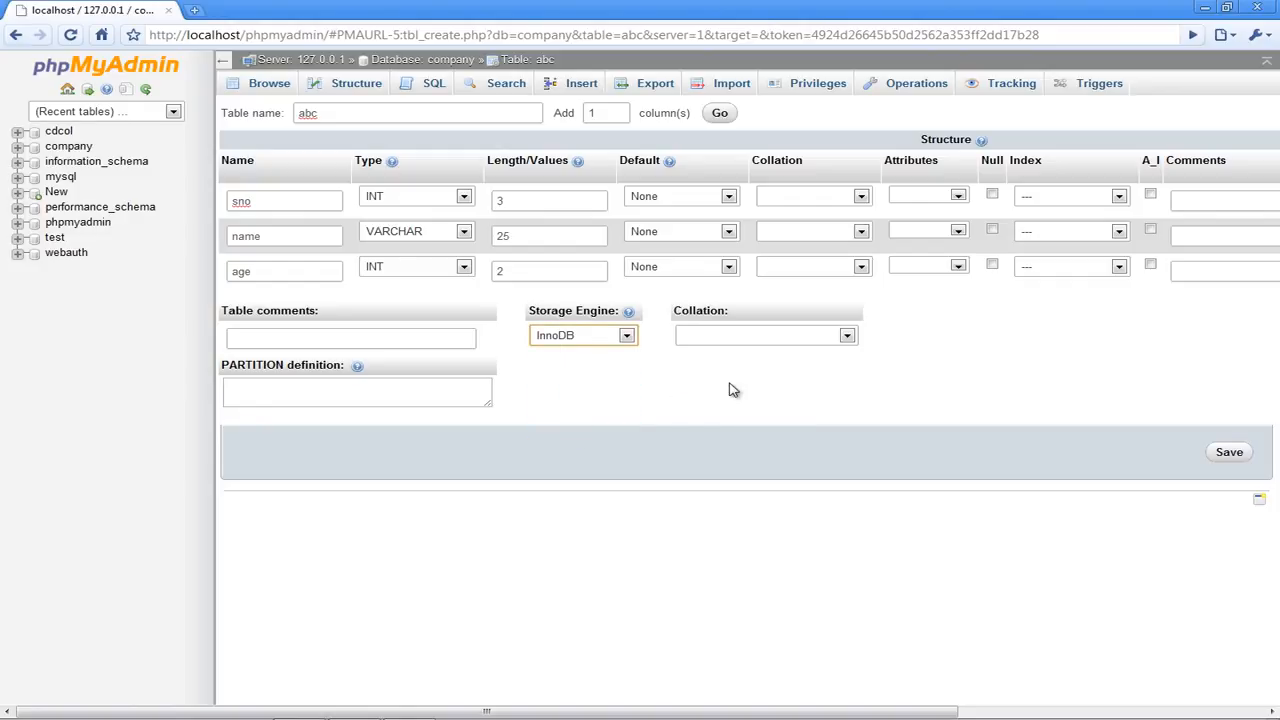
{"action": "left_click", "coordinate": [1232, 454]}
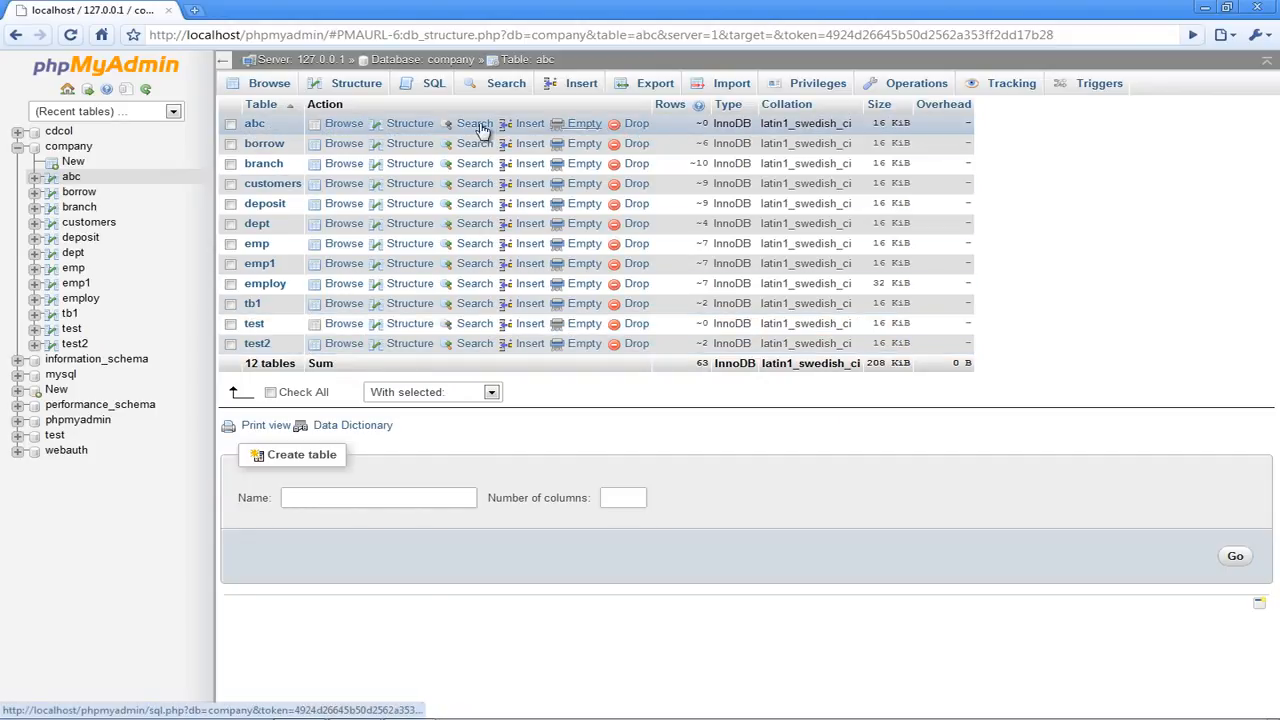
Select the abc table in the company database's table list
{"action": "left_click", "coordinate": [231, 125]}
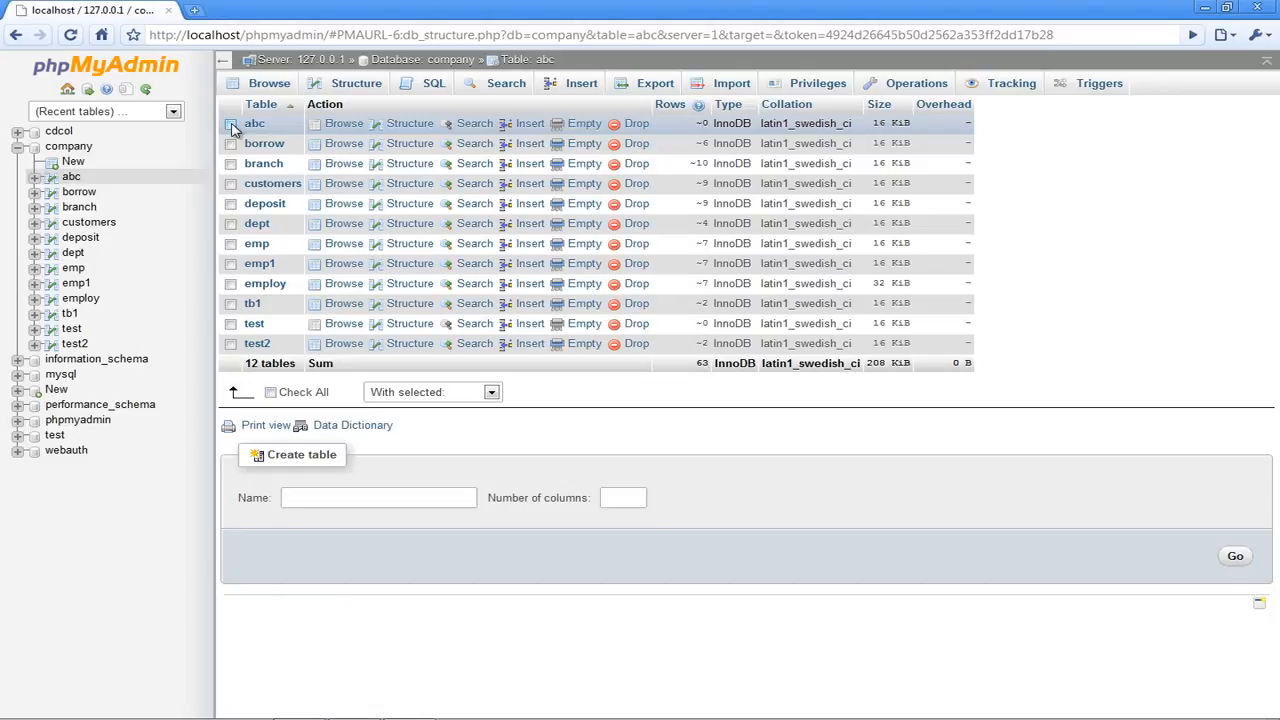